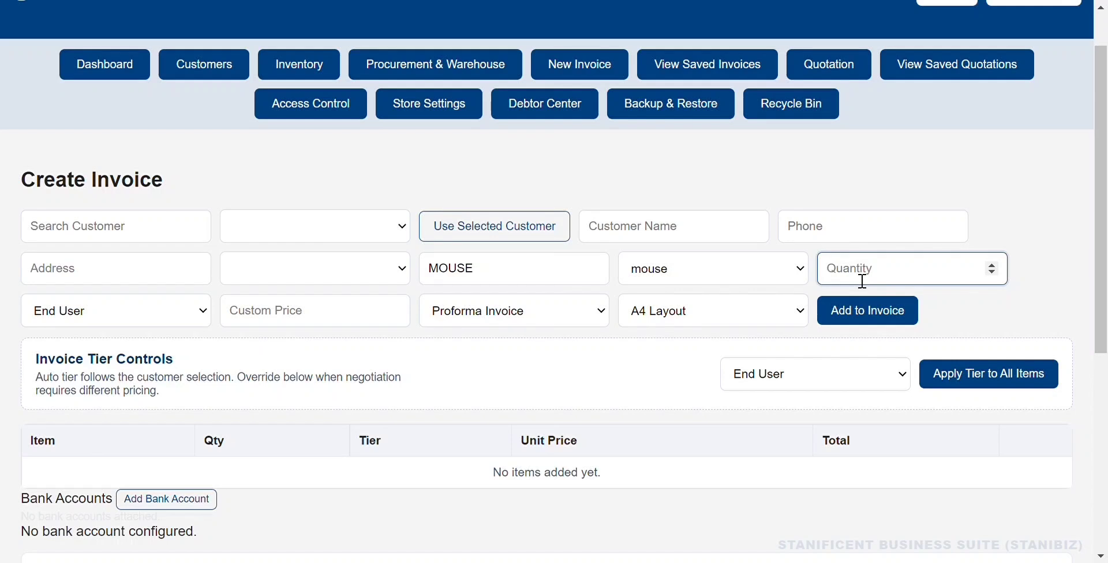
Add 4 mice to the invoice at ₦40,000.00 each, accepting the insufficient-stock warning.
click(834, 310)
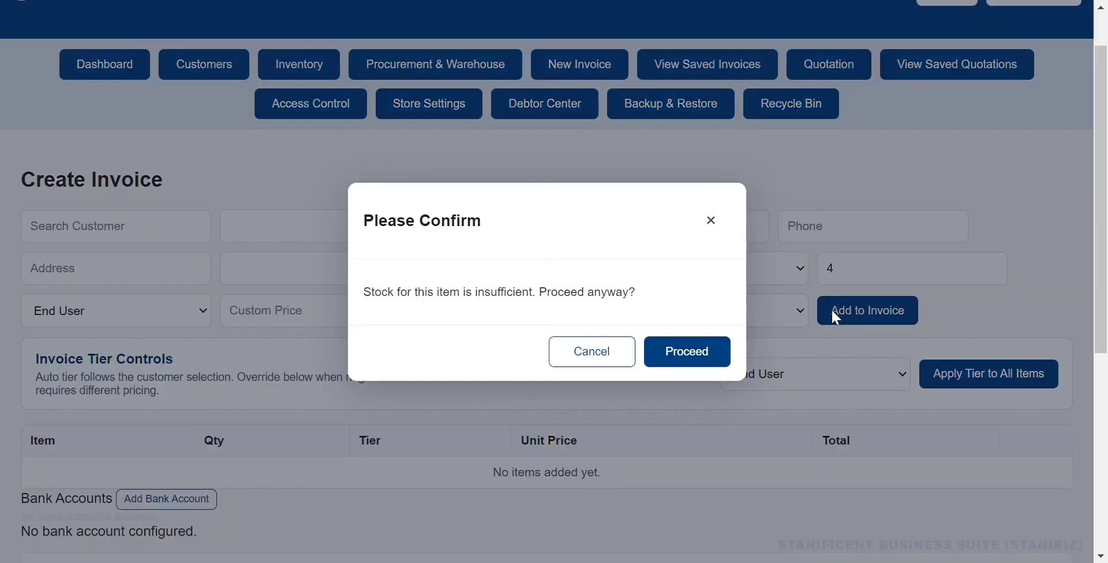
click(717, 361)
scroll(749, 353, down, 3)
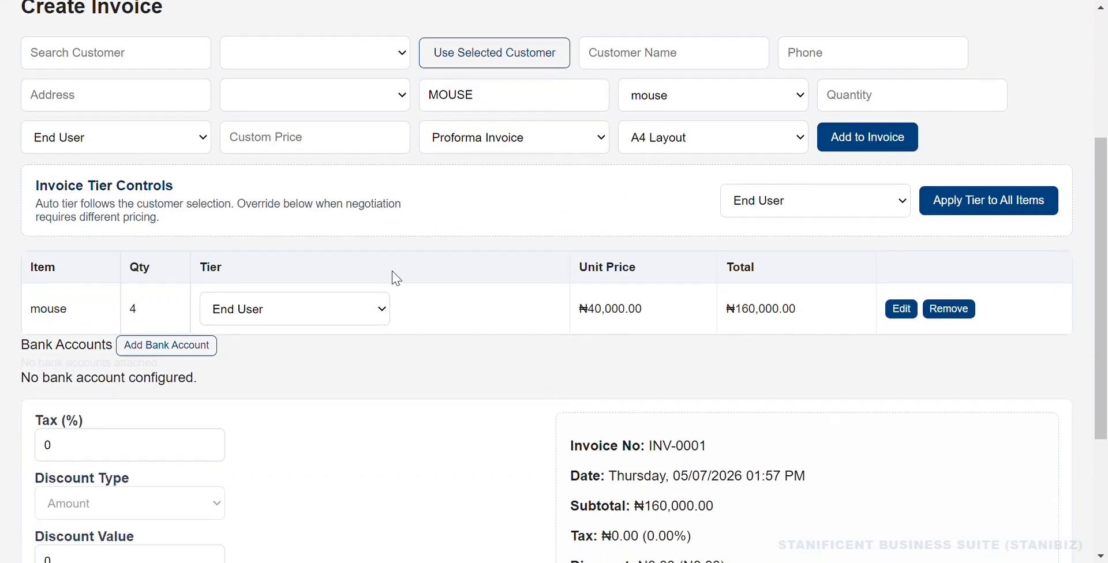
Try the Installer and Reseller tiers on the mouse line, then switch it to Custom.
click(289, 318)
click(289, 353)
click(312, 313)
click(295, 373)
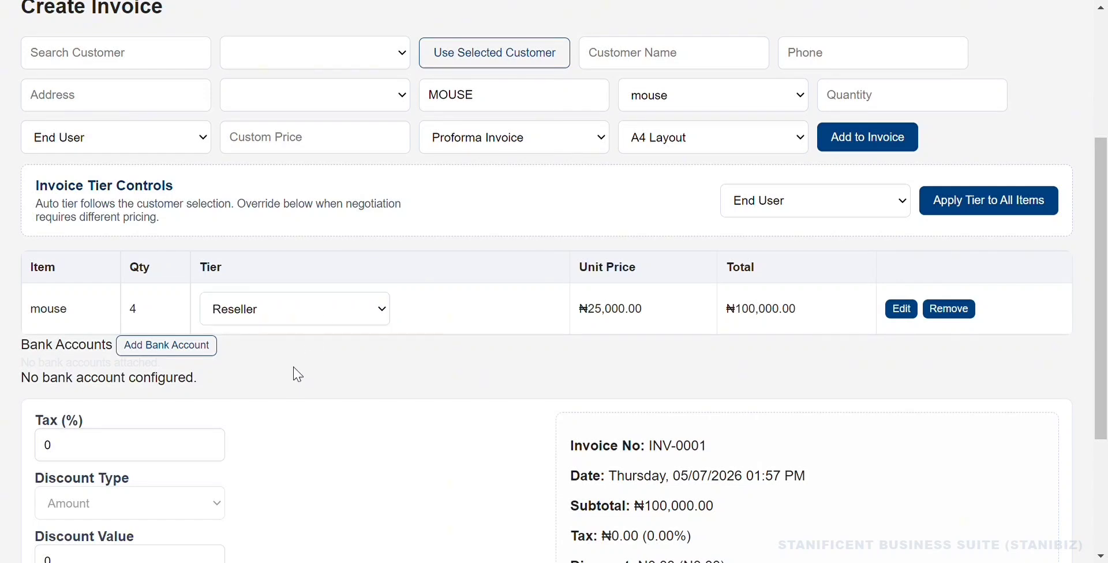
click(316, 319)
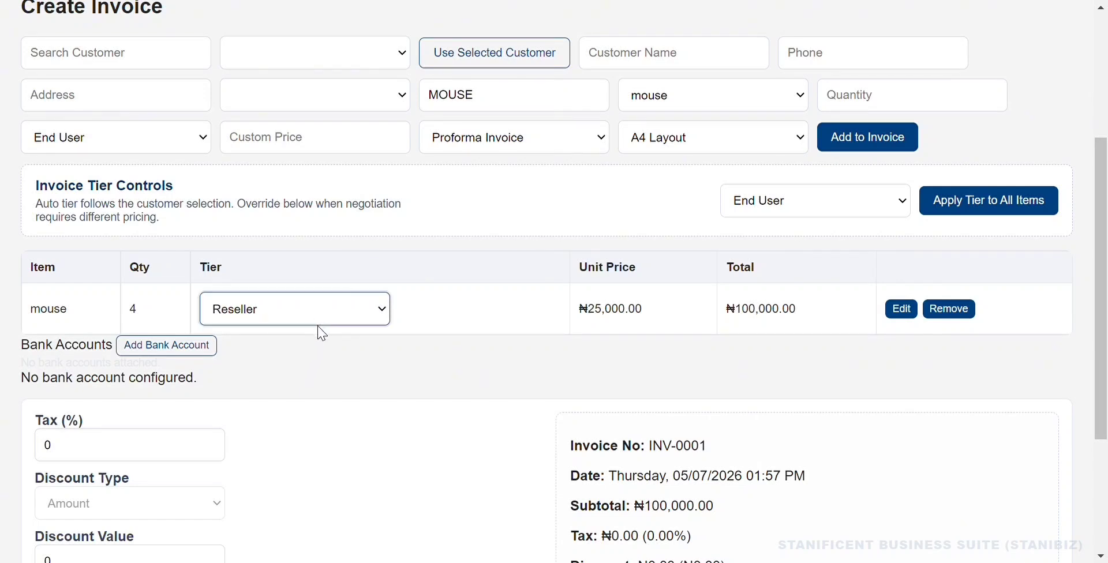
click(308, 396)
Replace the mouse unit price 25000 with 30000, making the line total ₦120,000.00.
click(542, 318)
double_click(543, 318)
text(30000)
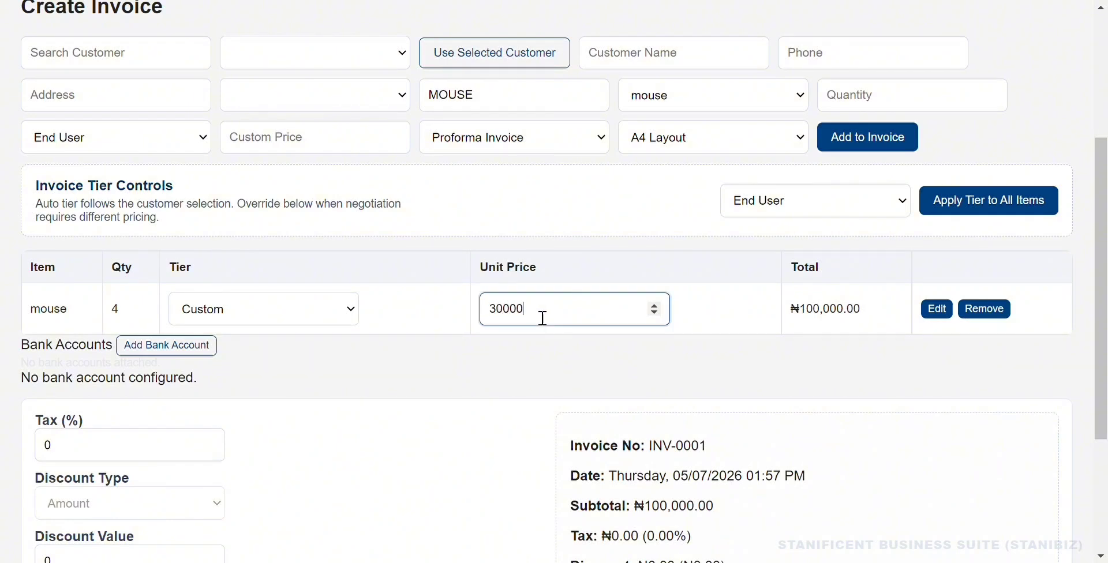
click(292, 311)
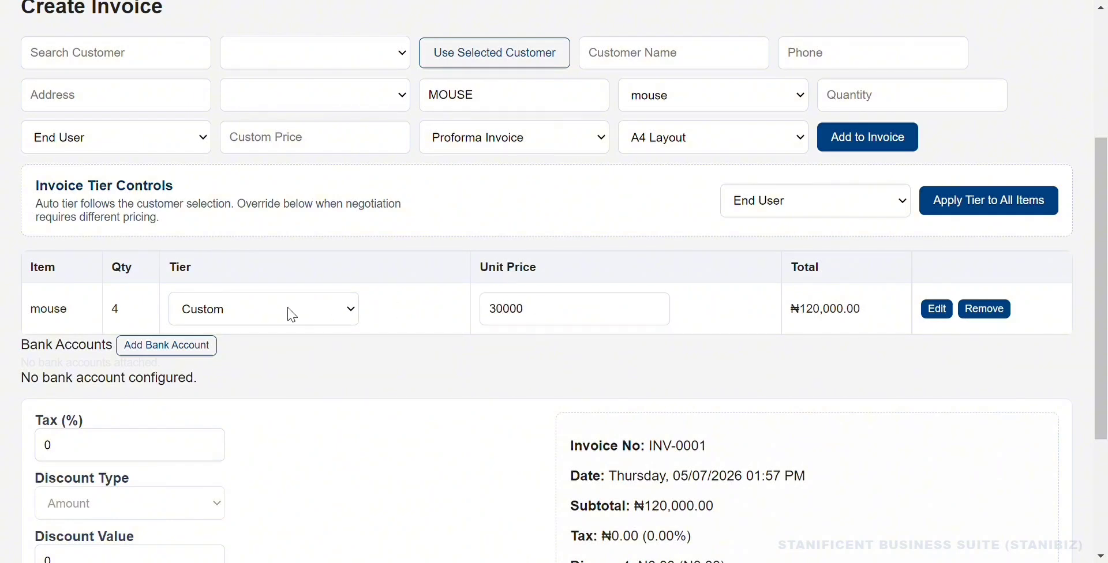
click(267, 352)
Edit the mouse line quantity to 10, accepting the insufficient-stock warning.
click(903, 314)
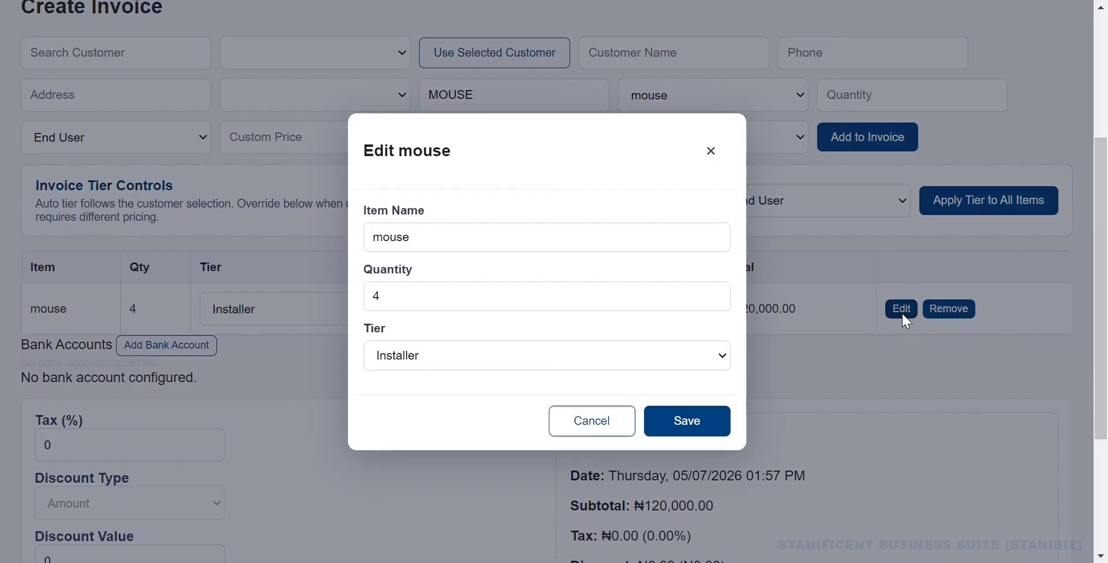
click(636, 313)
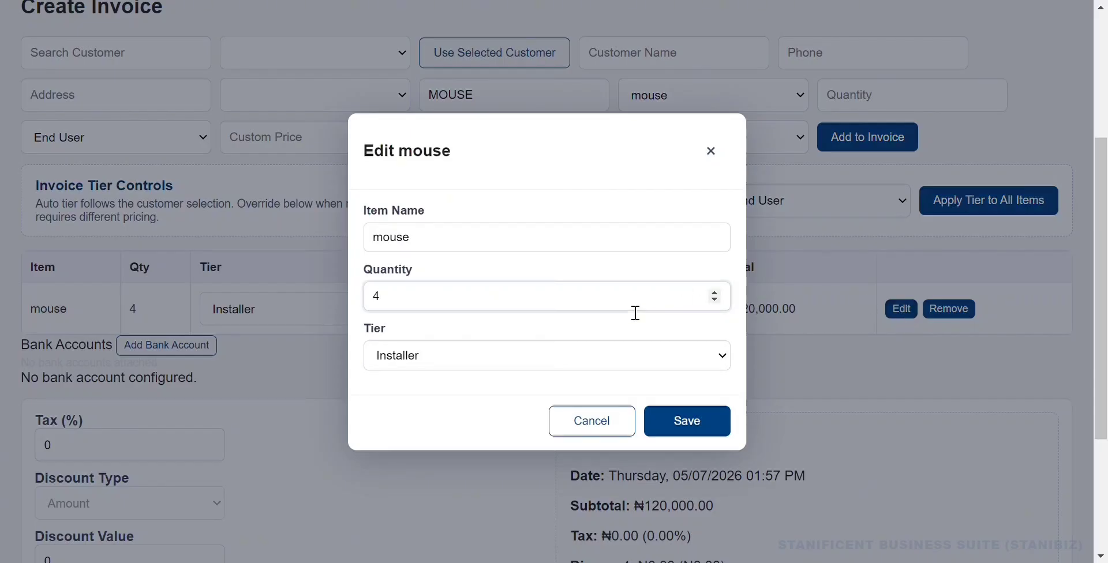
text(10)
click(701, 415)
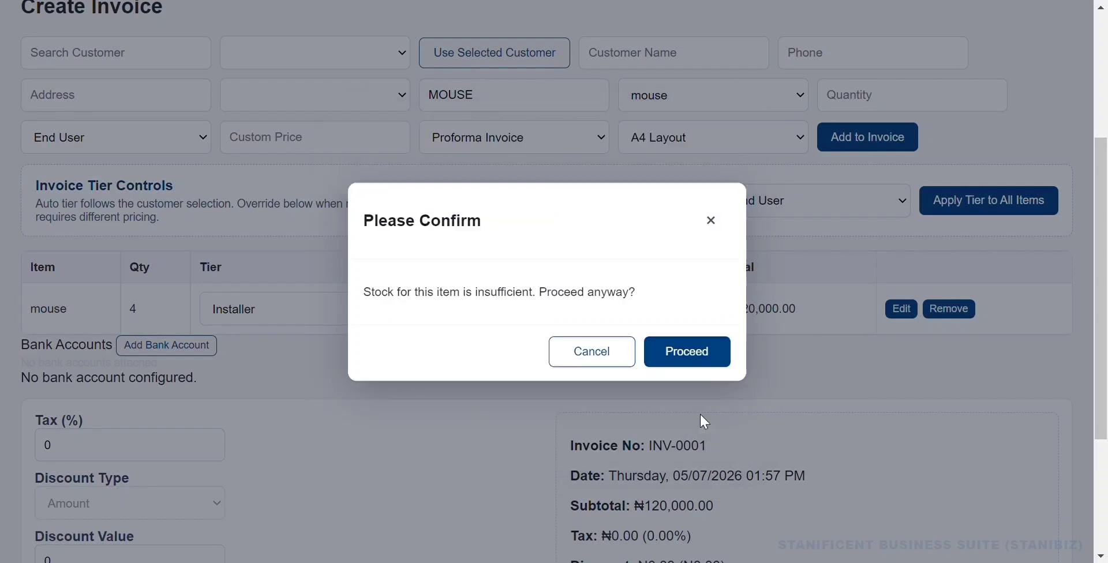
click(685, 357)
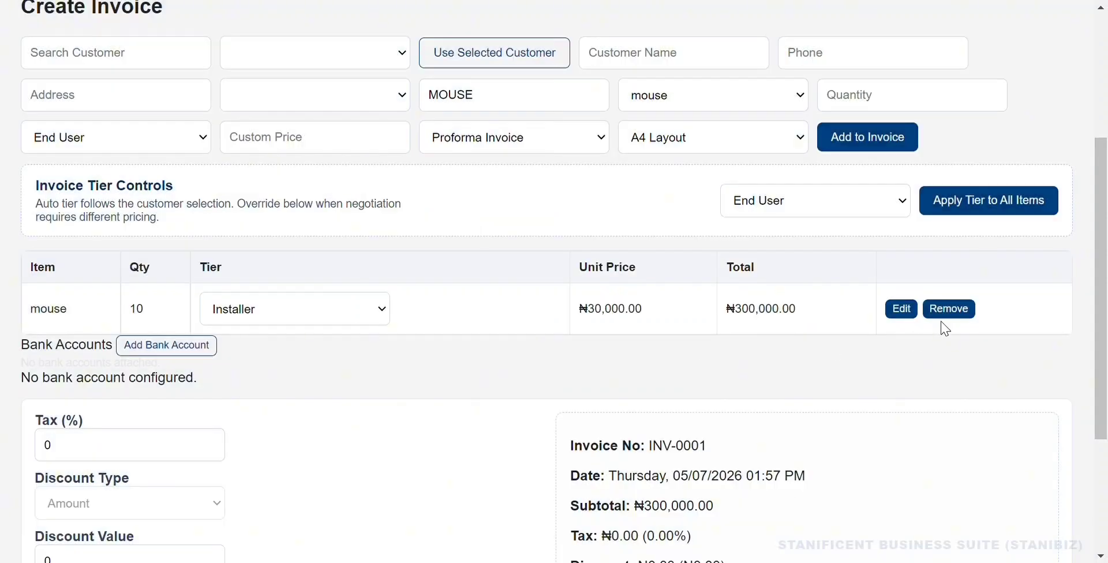
Raise the mouse quantity to 100 on the End User tier, totalling ₦4,000,000.00.
click(901, 308)
key(ctrl+a)
key(BackSpace)
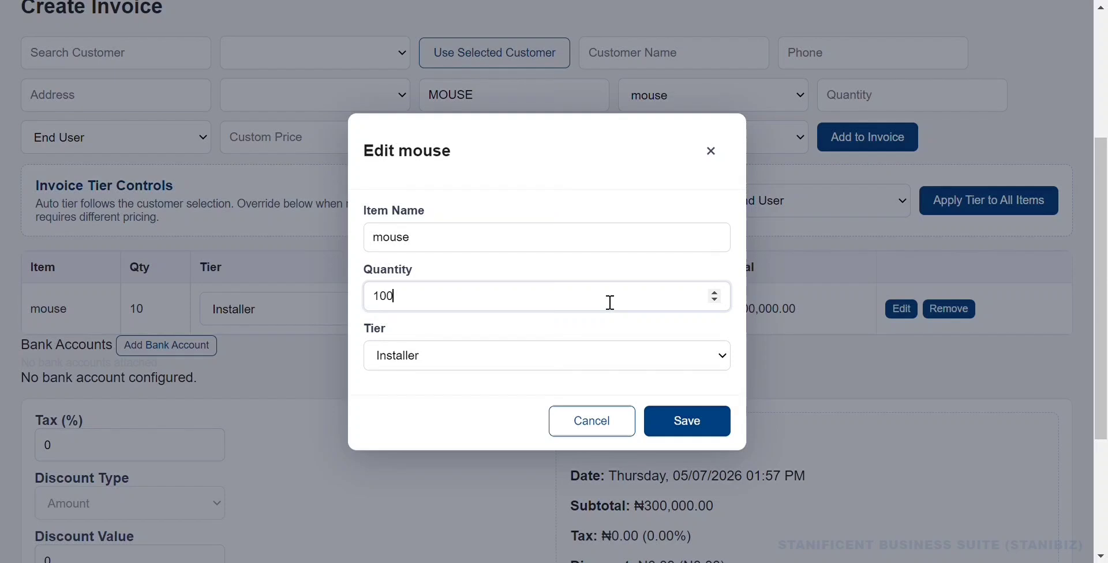
click(698, 423)
click(681, 428)
click(349, 317)
click(333, 346)
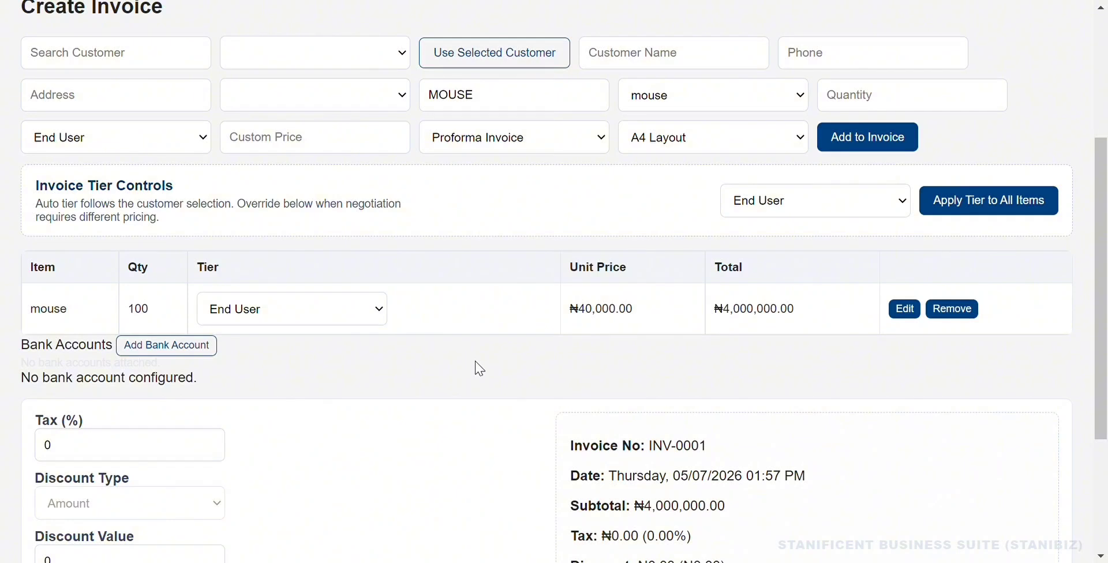
scroll(480, 368, down, 3)
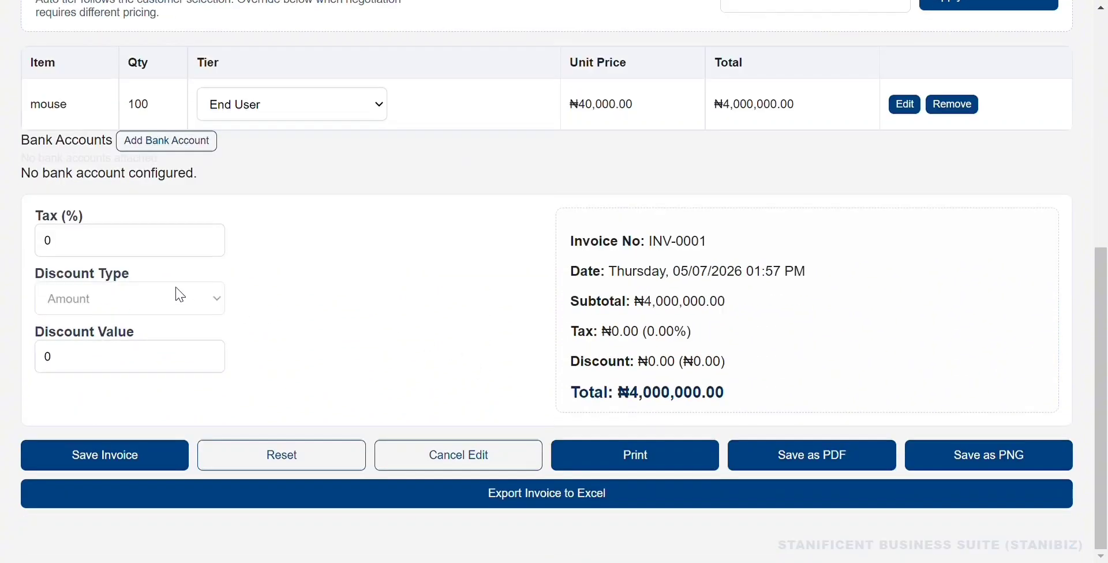
Enter a 10000 discount value after trying 5000 and 9000, leaving ₦3,990,000.00 total.
click(86, 360)
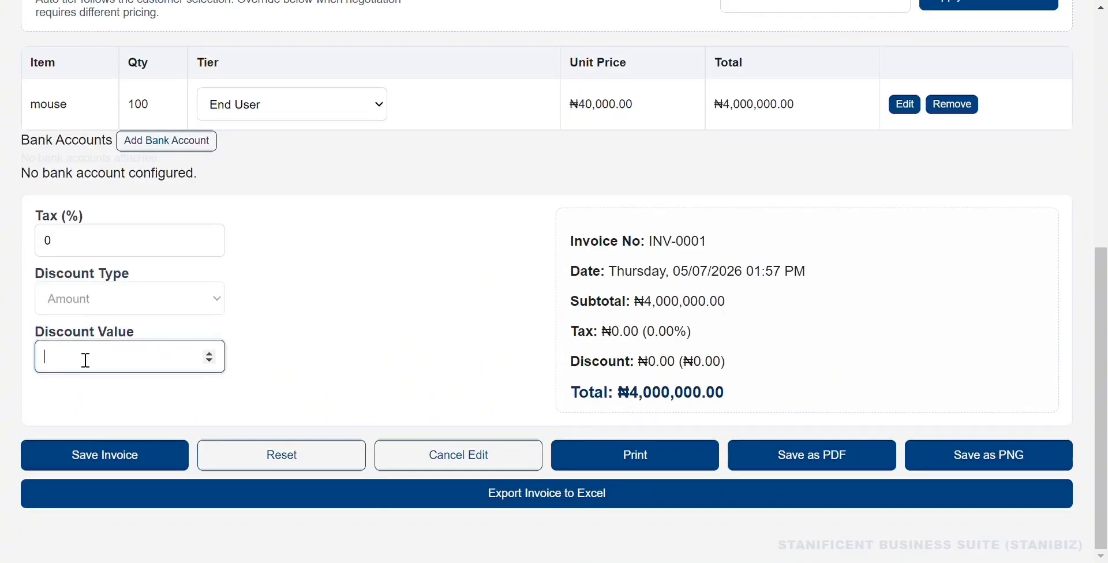
text(5000)
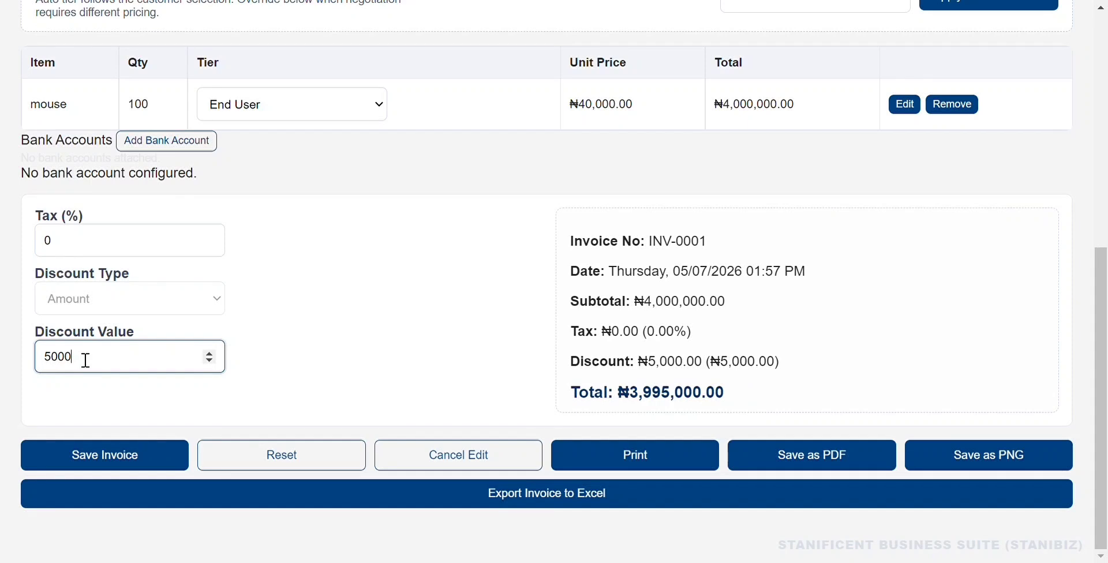
key(BackSpace)
key(BackSpace)
key(BackSpace)
key(BackSpace)
text(9000)
key(BackSpace)
key(BackSpace)
key(BackSpace)
text(1)
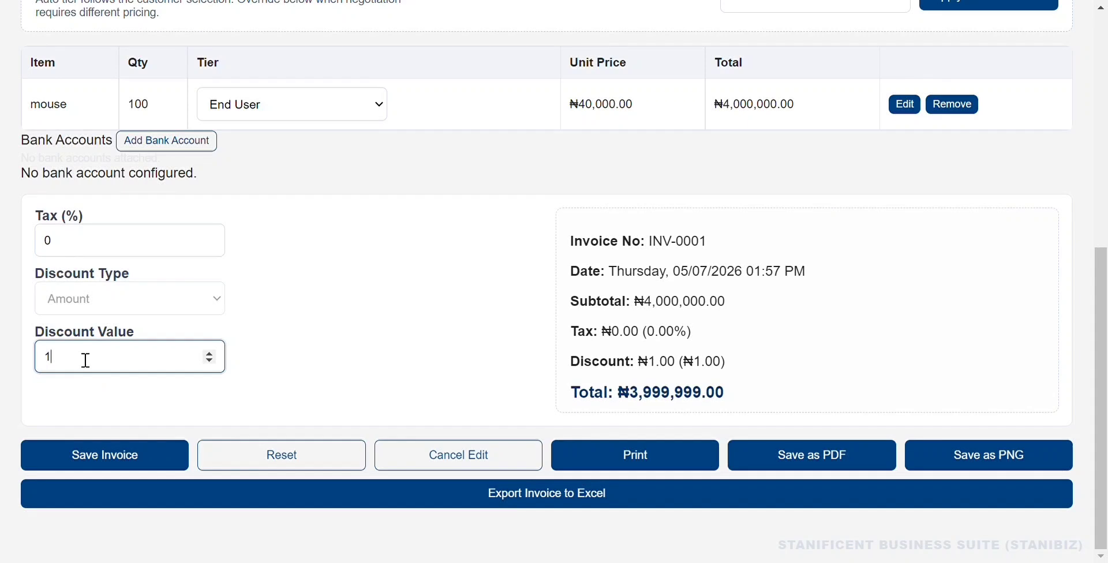
text(0000)
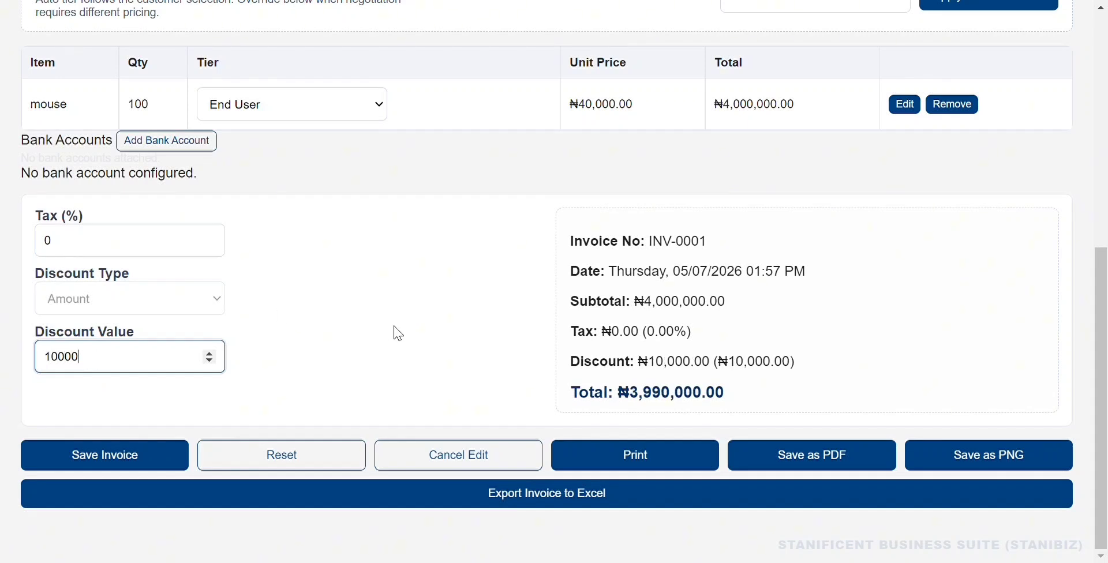
scroll(398, 334, up, 8)
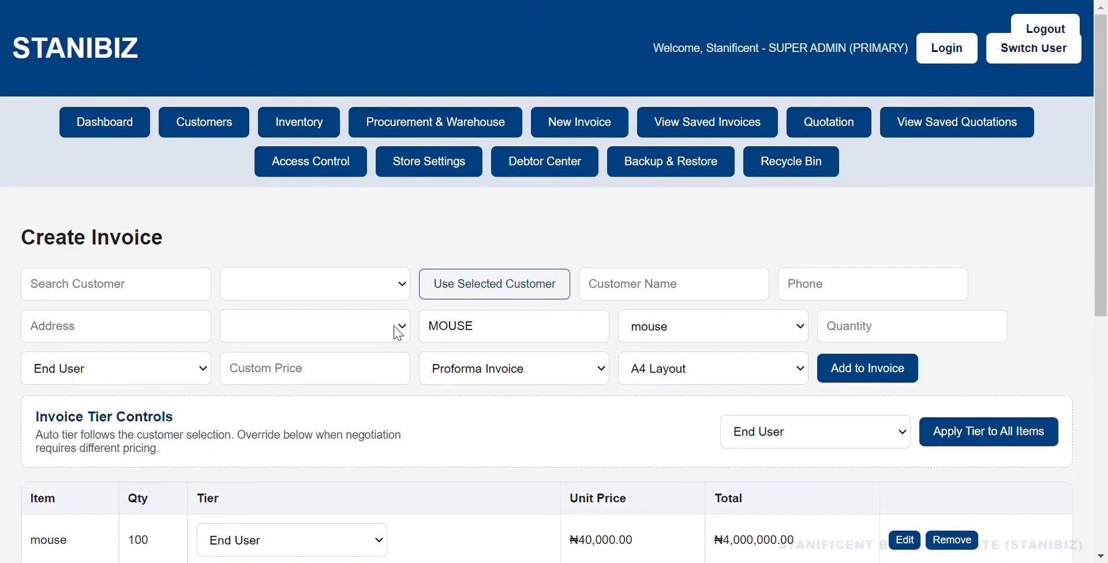
Enter the customer's name and phone number on the invoice.
click(698, 292)
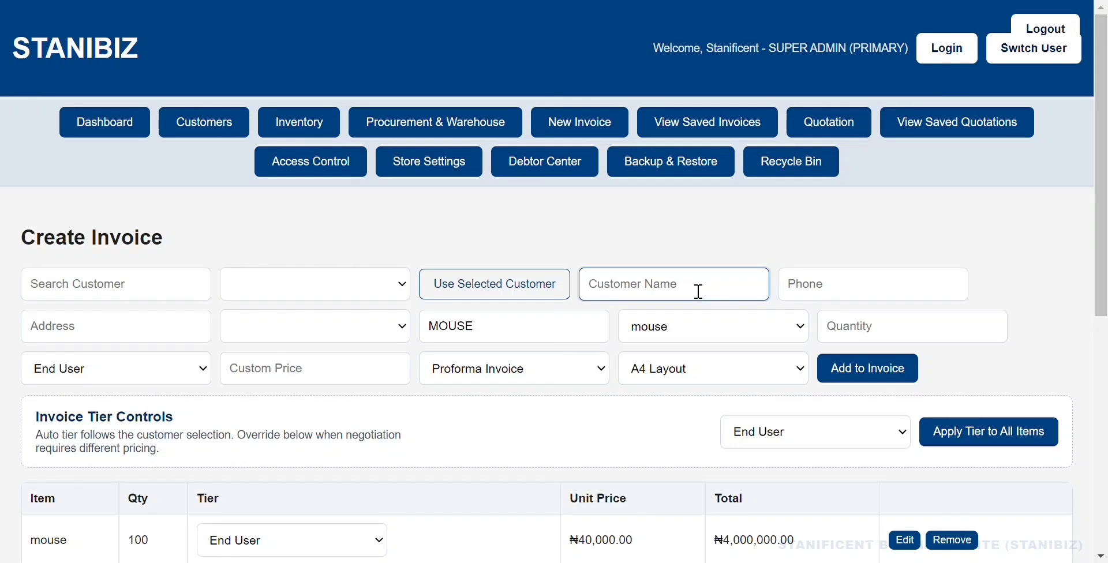
text(Jerry)
click(812, 297)
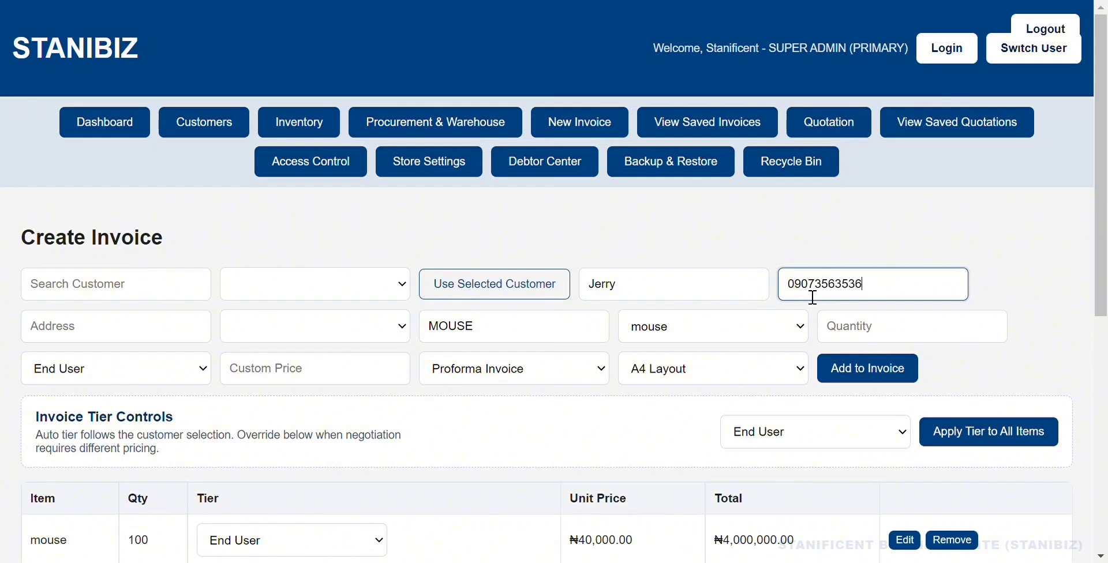
Clear the stray text typed into the Search Customer field.
click(161, 285)
text(gdgd)
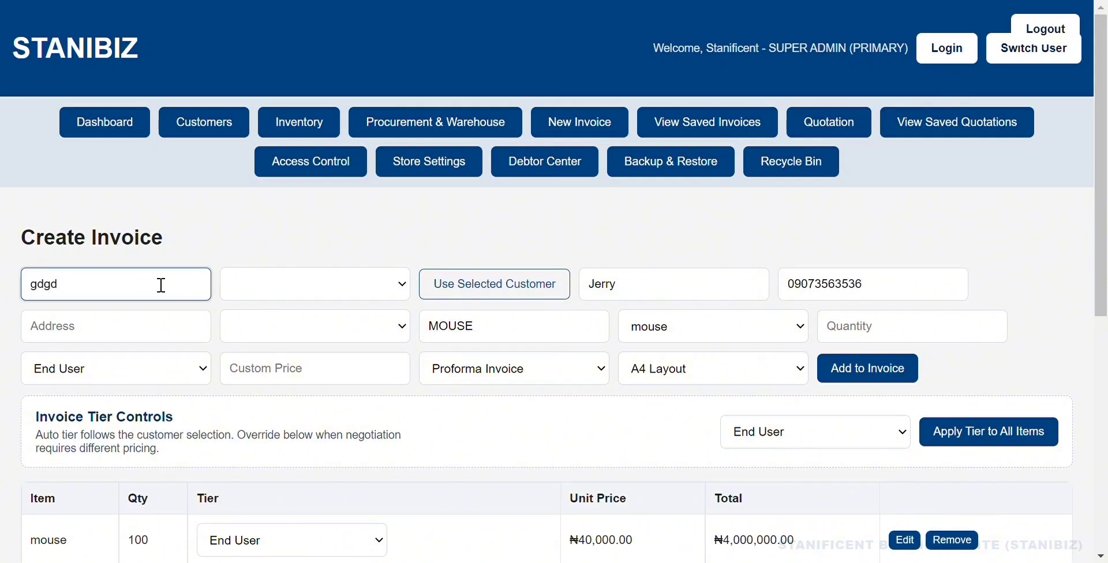
key(BackSpace)
key(BackSpace)
key(BackSpace)
key(BackSpace)
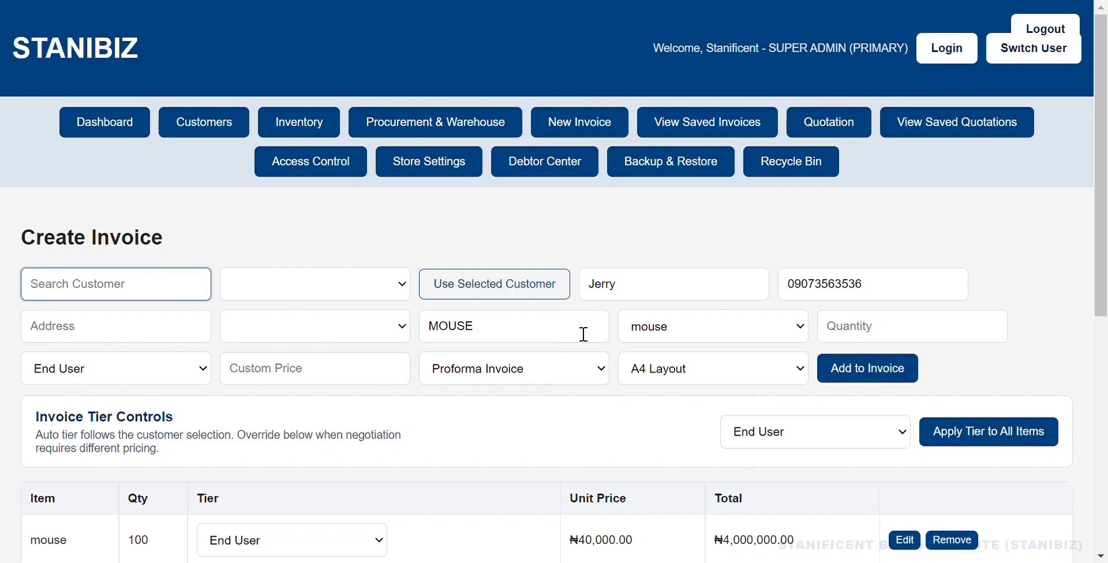
scroll(612, 387, down, 7)
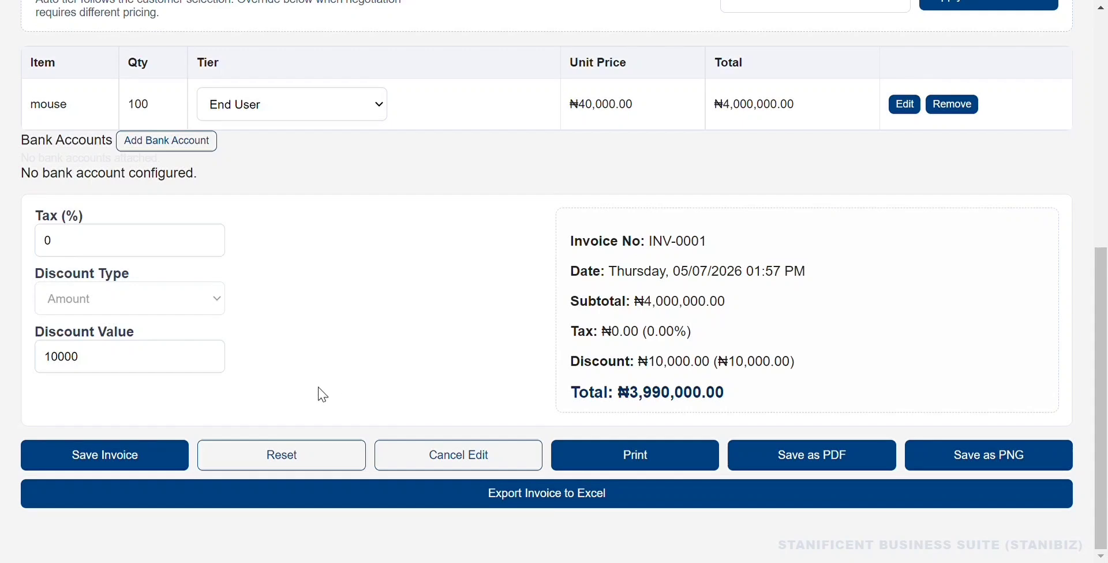
Save the invoice as INV-0002 at ₦3,990,000.00 and dismiss the saved notice.
click(133, 453)
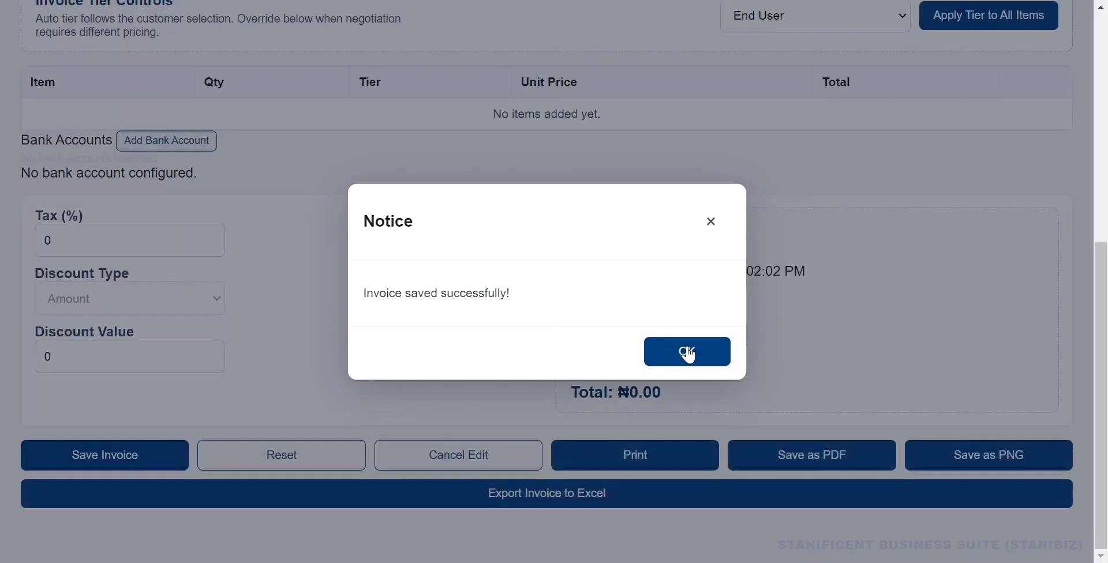
click(685, 354)
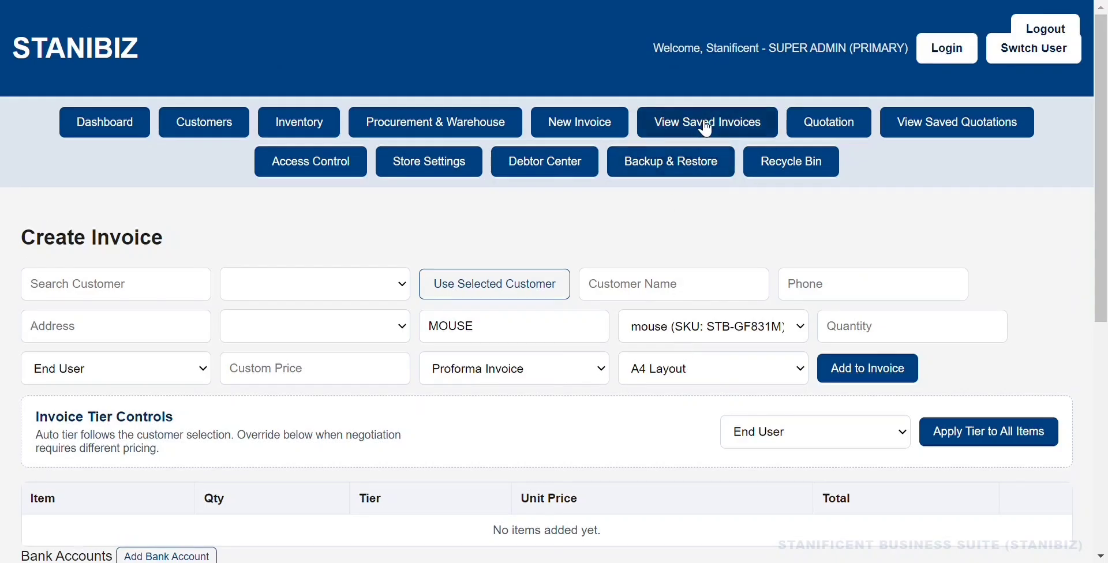
click(705, 127)
click(600, 124)
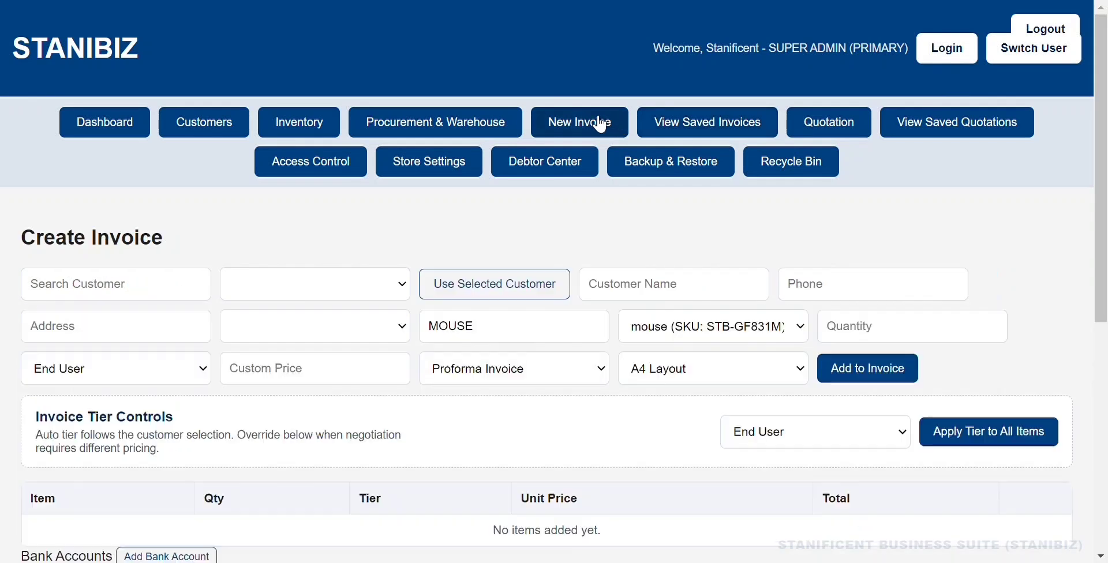
Load INV-0002 for editing from the Saved Invoices list.
click(696, 122)
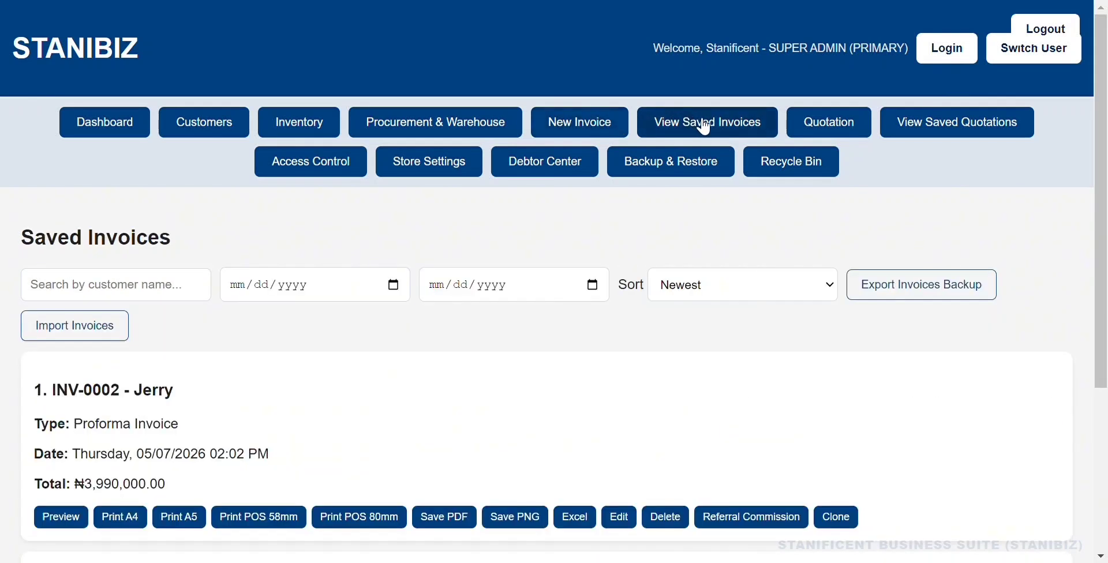
scroll(551, 262, down, 2)
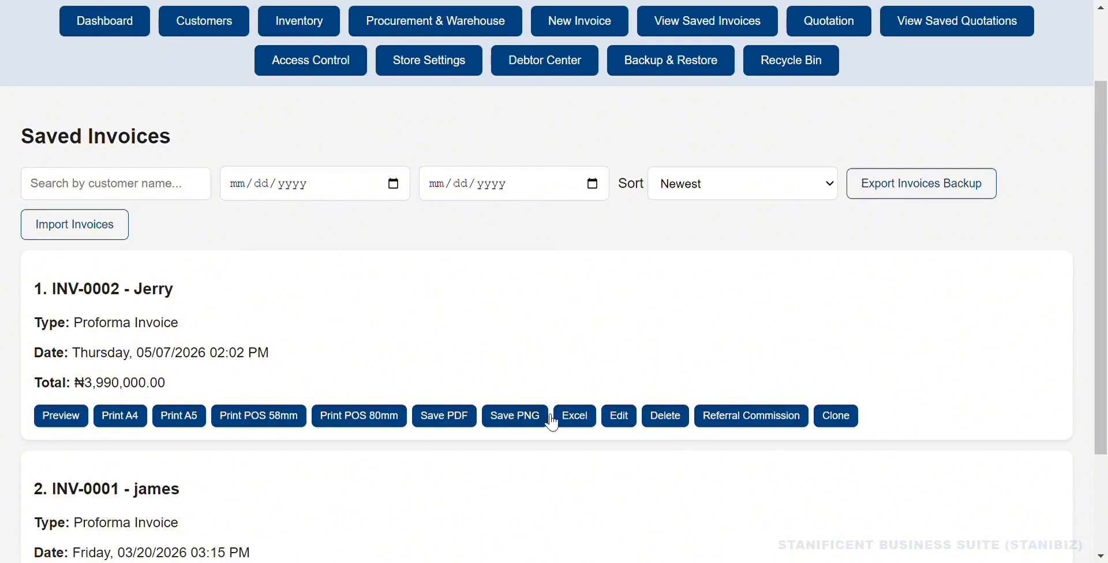
click(617, 416)
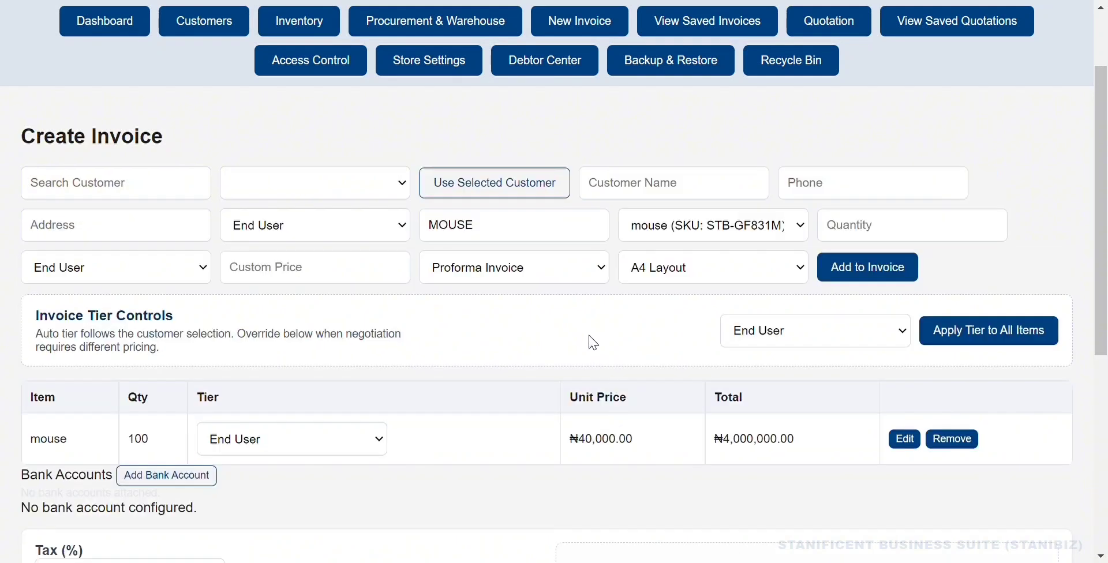
Switch INV-0002's document type from Proforma Invoice to Receipt.
scroll(588, 341, down, 1)
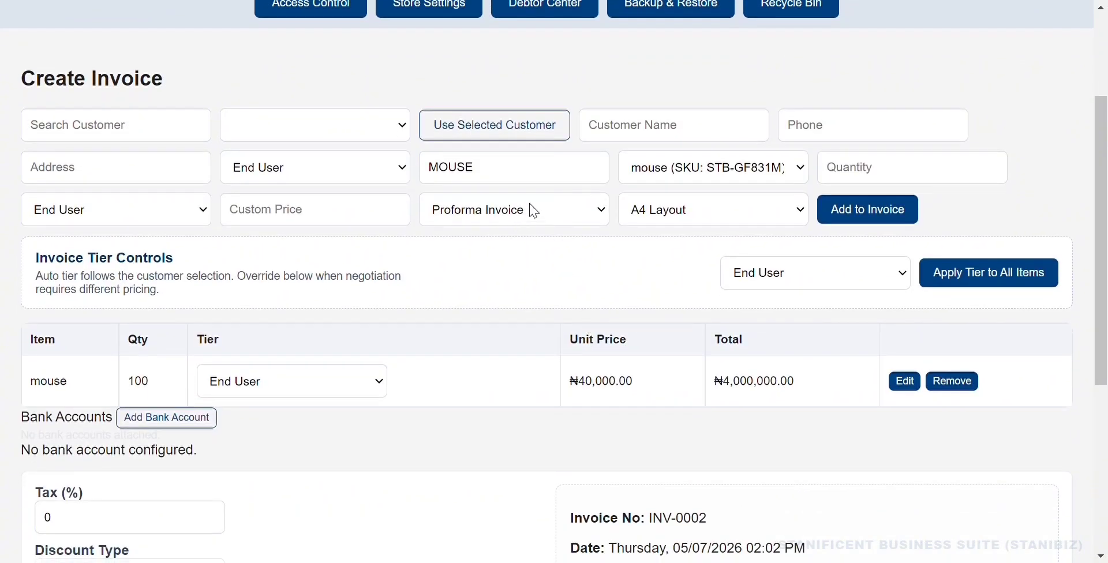
click(529, 212)
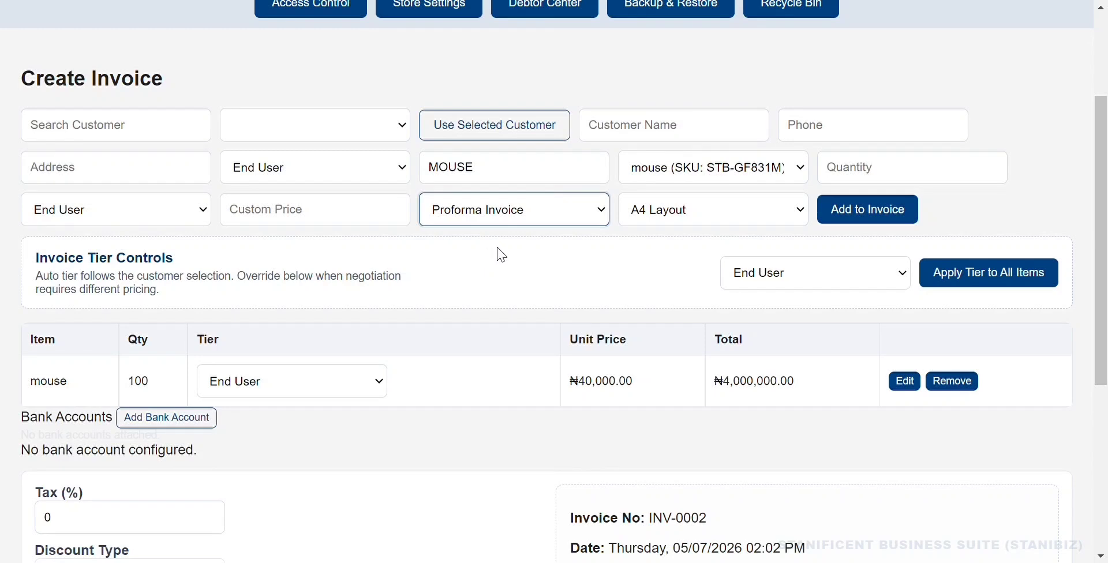
key(Down)
scroll(557, 301, down, 2)
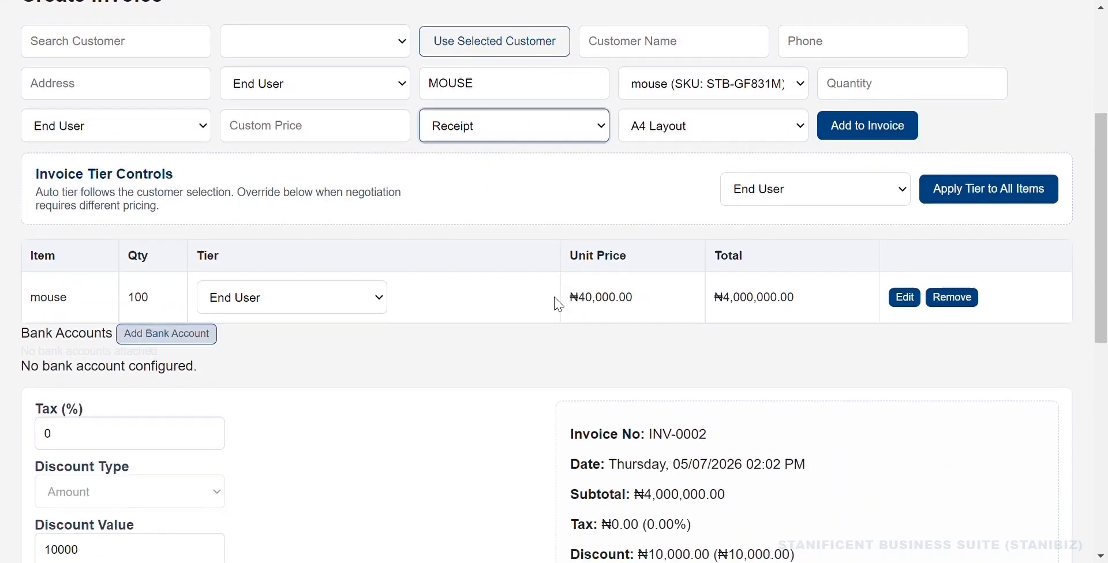
scroll(558, 304, down, 3)
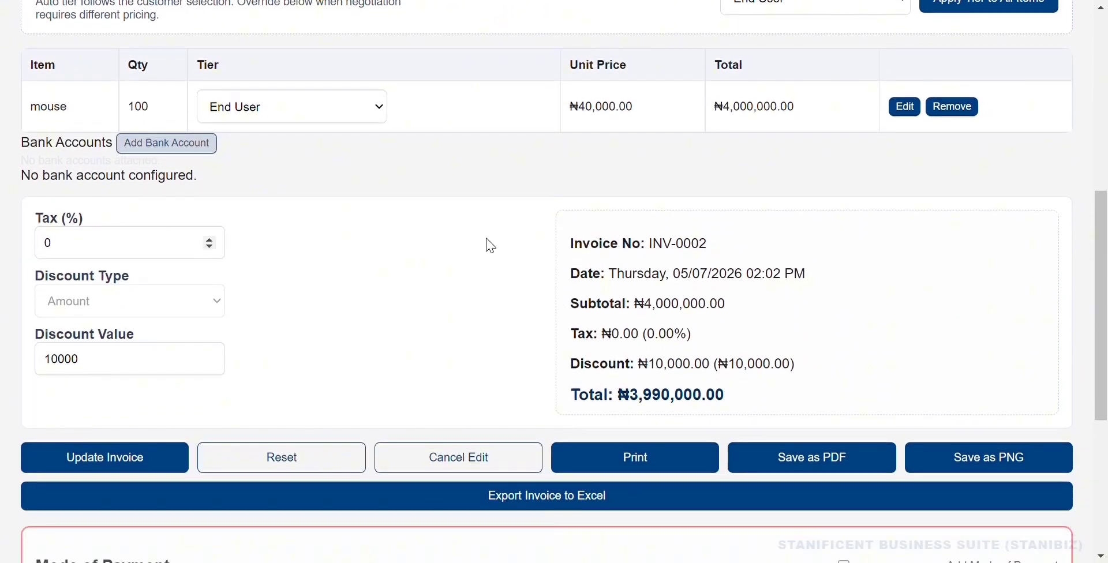
scroll(477, 371, down, 5)
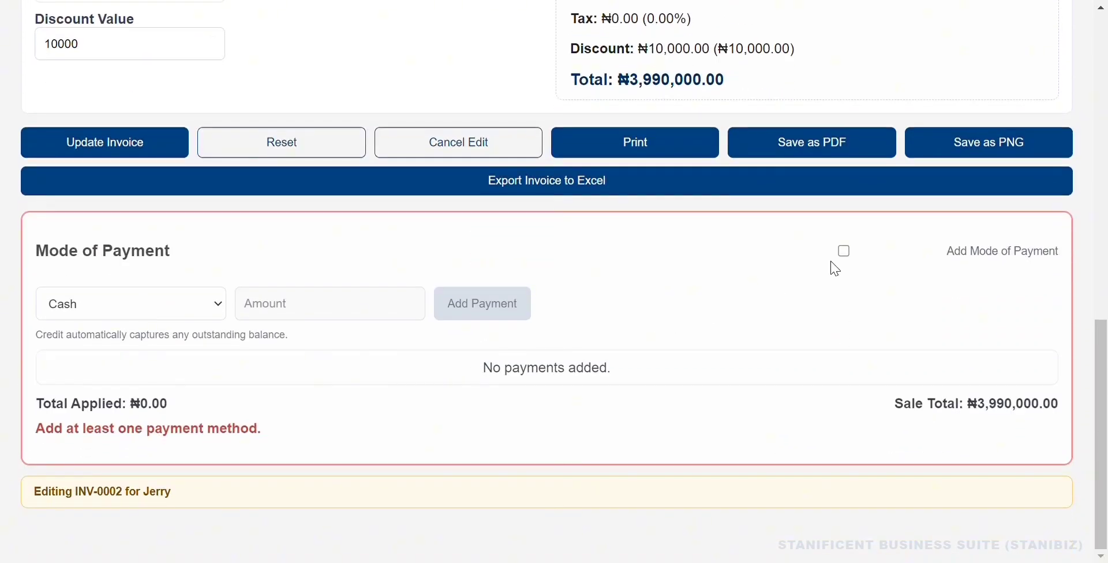
Enable Add Mode of Payment and add a ₦3,990,000.00 POS payment.
click(842, 254)
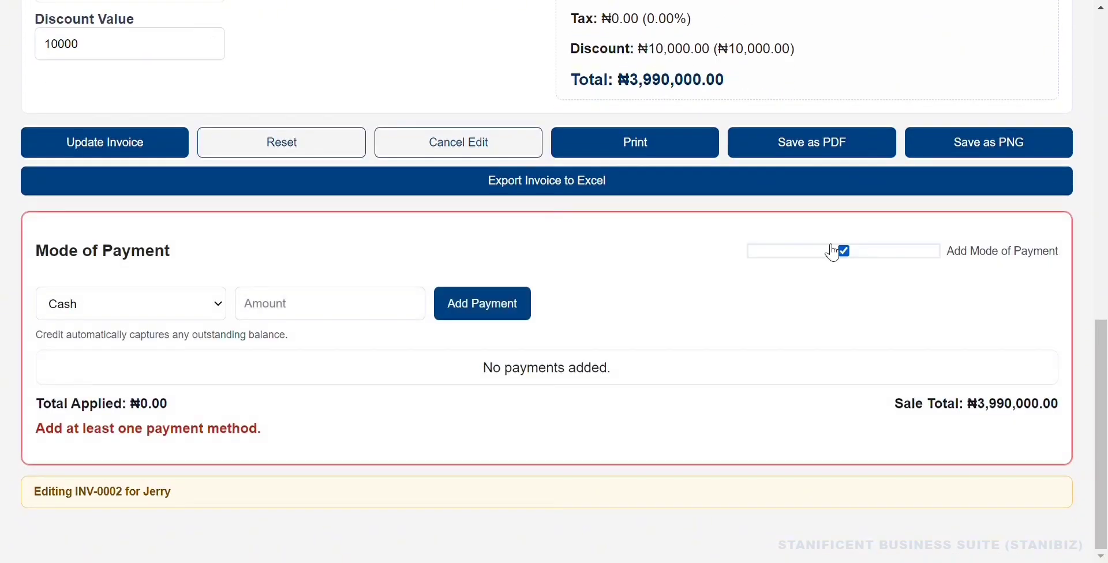
click(171, 316)
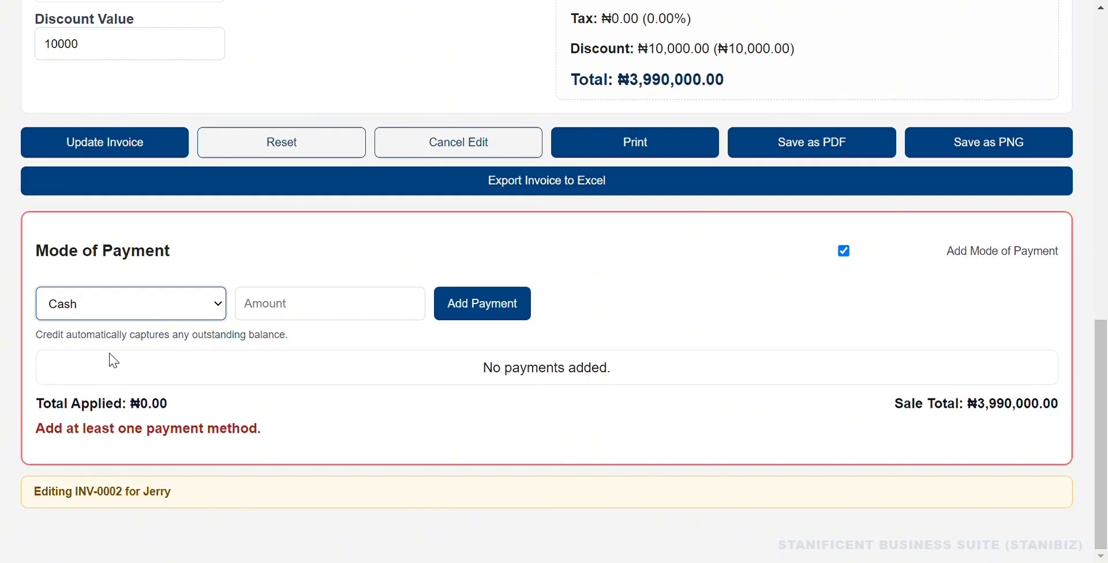
key(Down)
click(284, 317)
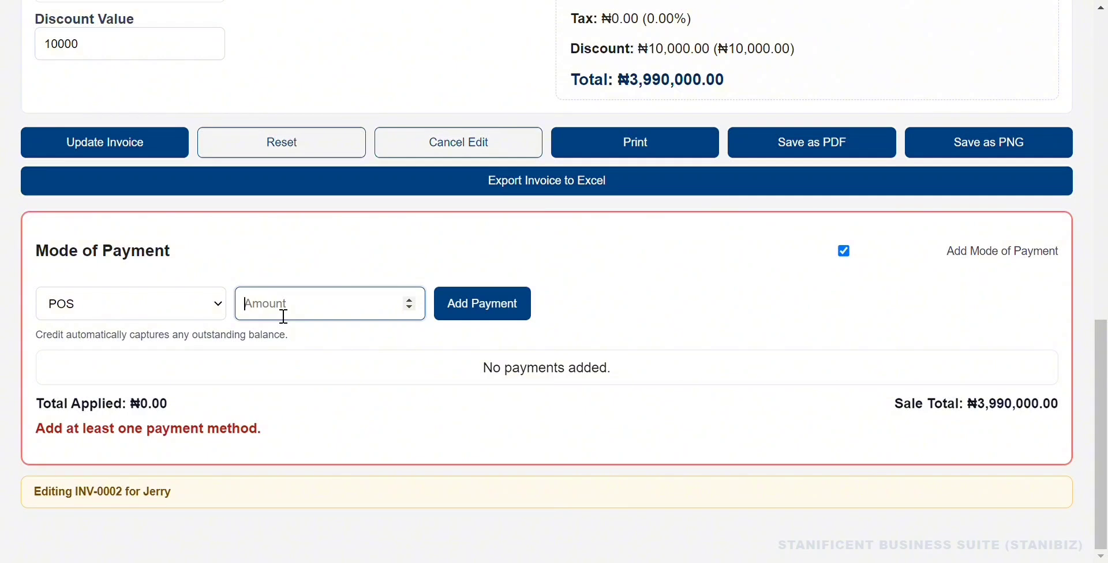
text(3)
click(485, 316)
Remove the POS payment so no amount is applied.
scroll(502, 332, up, 2)
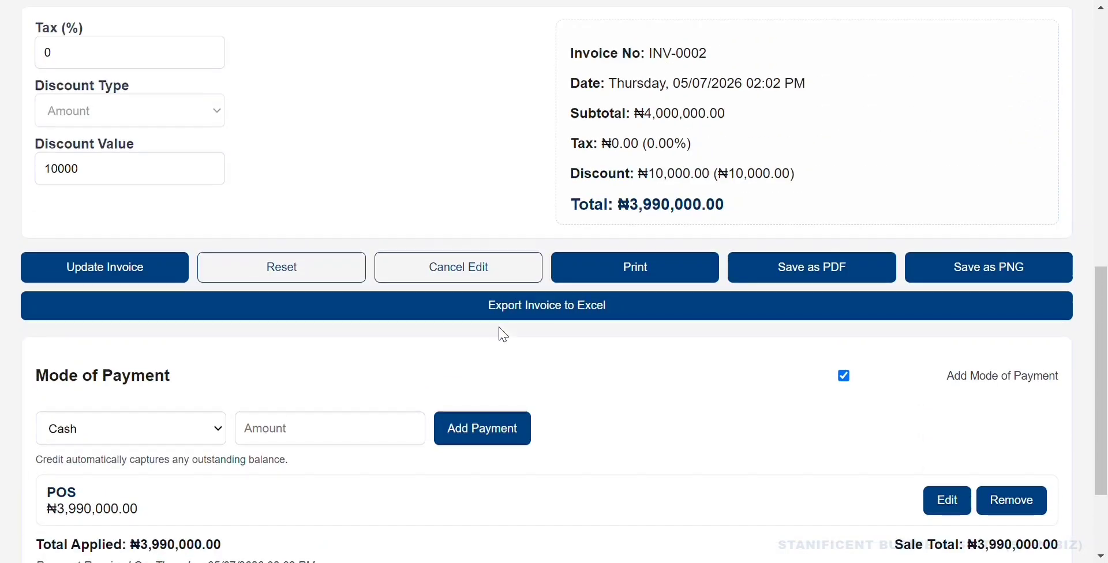
scroll(503, 335, up, 10)
scroll(503, 334, down, 6)
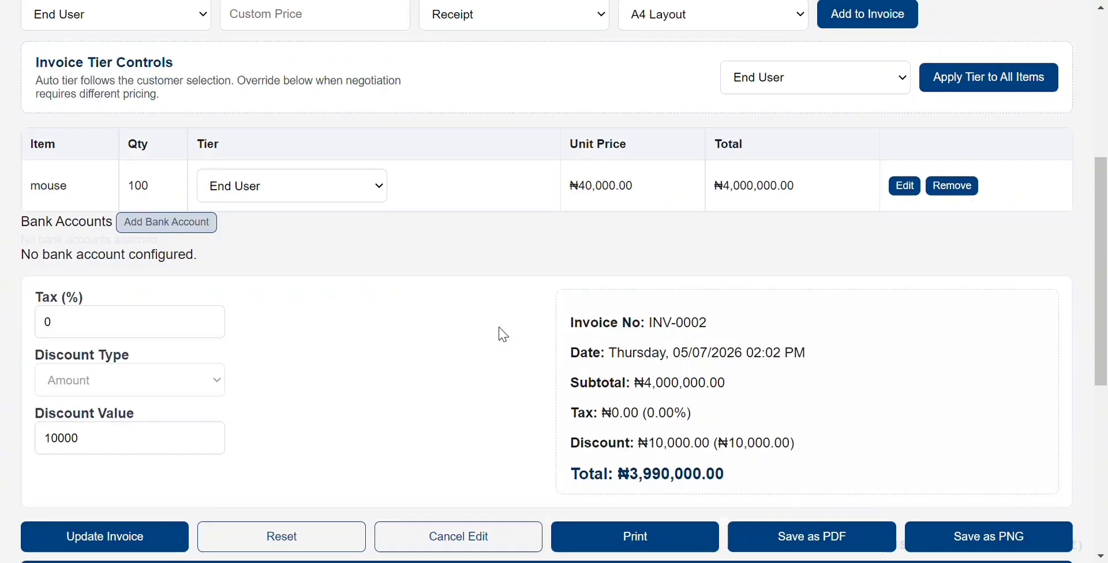
scroll(504, 335, down, 5)
scroll(503, 335, up, 5)
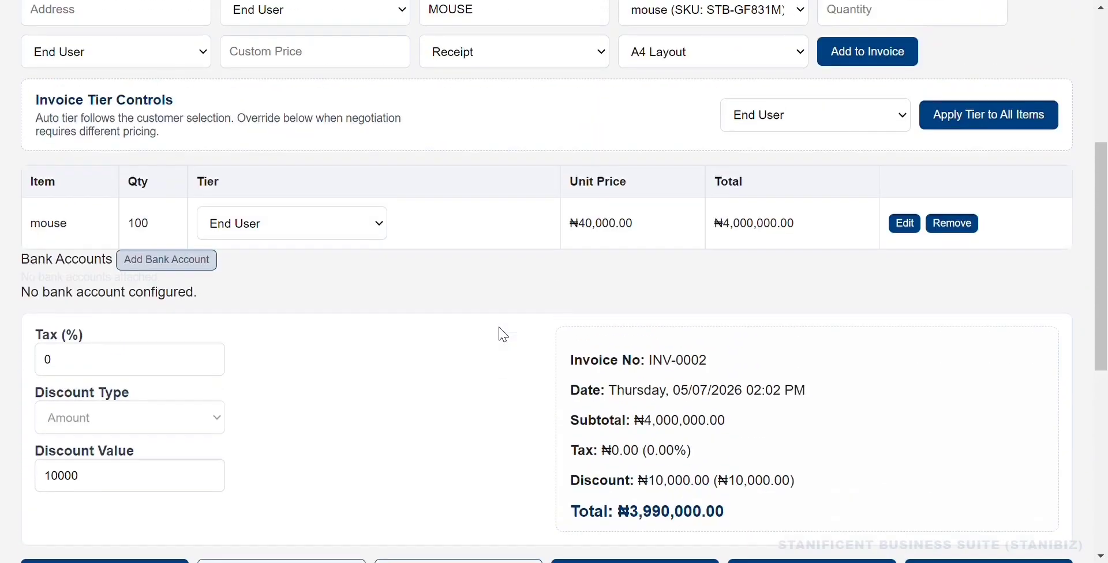
scroll(503, 335, down, 8)
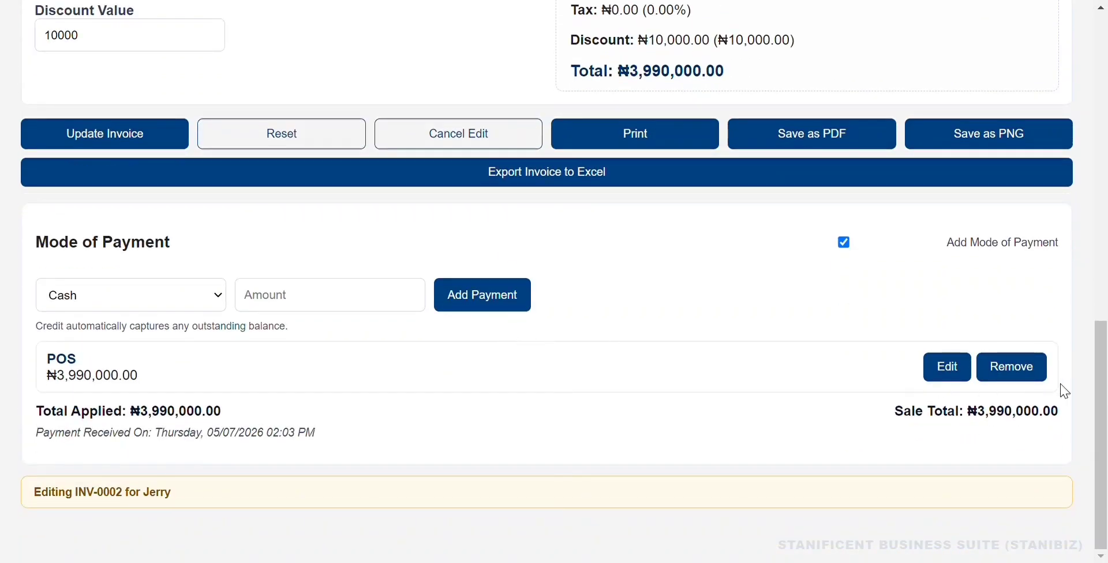
click(1015, 367)
click(144, 298)
Add a Credit payment and then remove it.
click(112, 405)
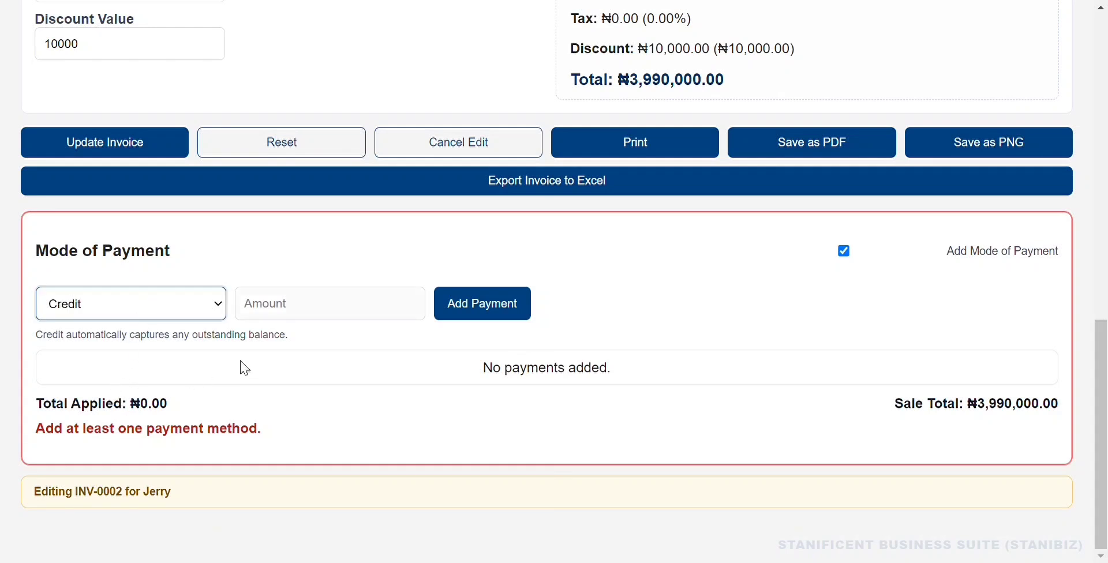
click(482, 310)
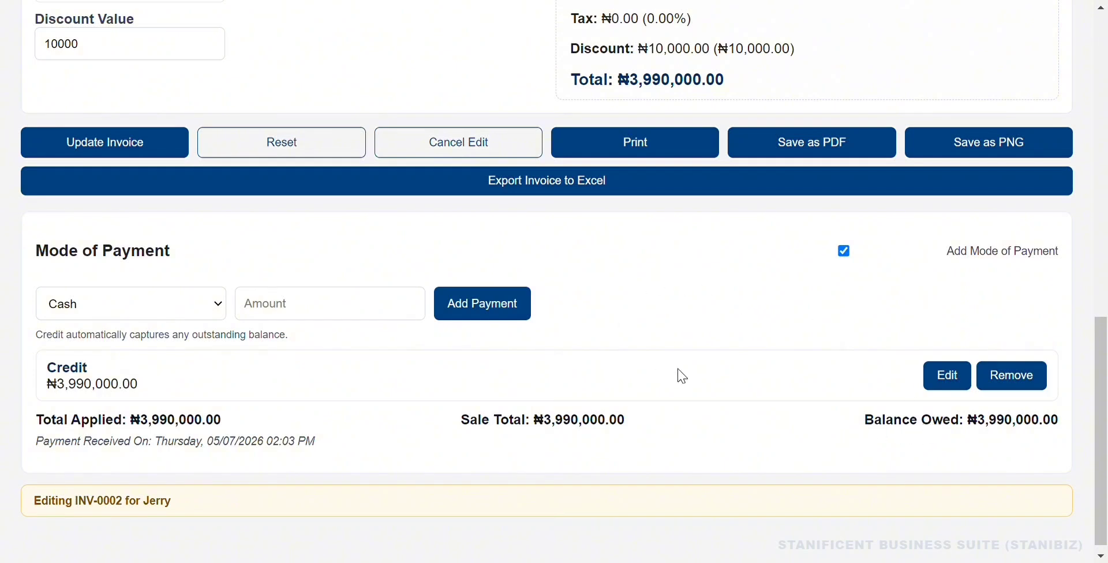
click(1015, 376)
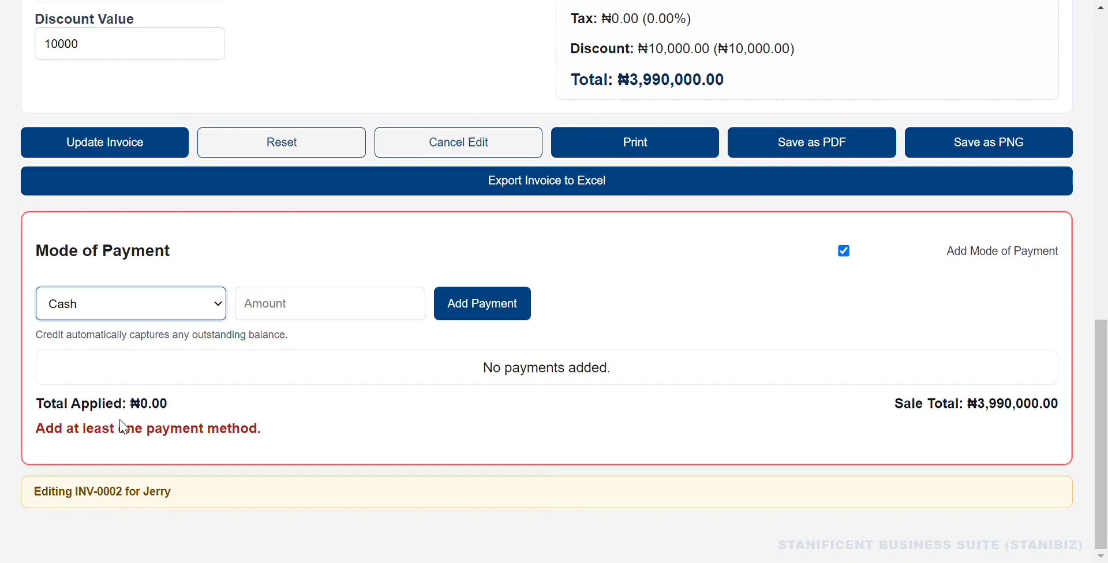
Add a custom-named 'opay pos' payment of ₦2,000,000.00.
click(123, 419)
click(296, 317)
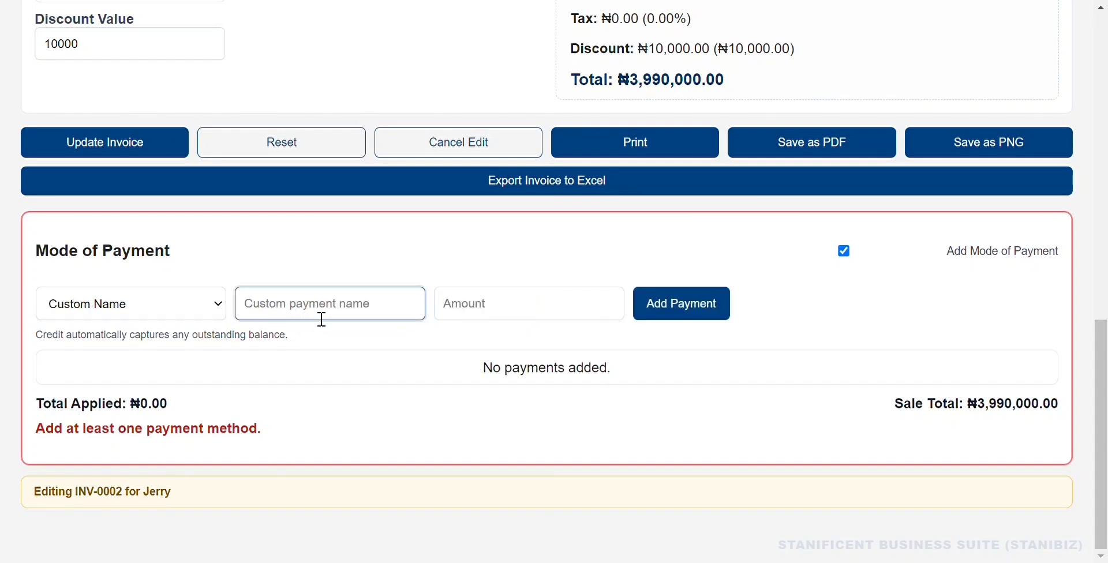
text(op)
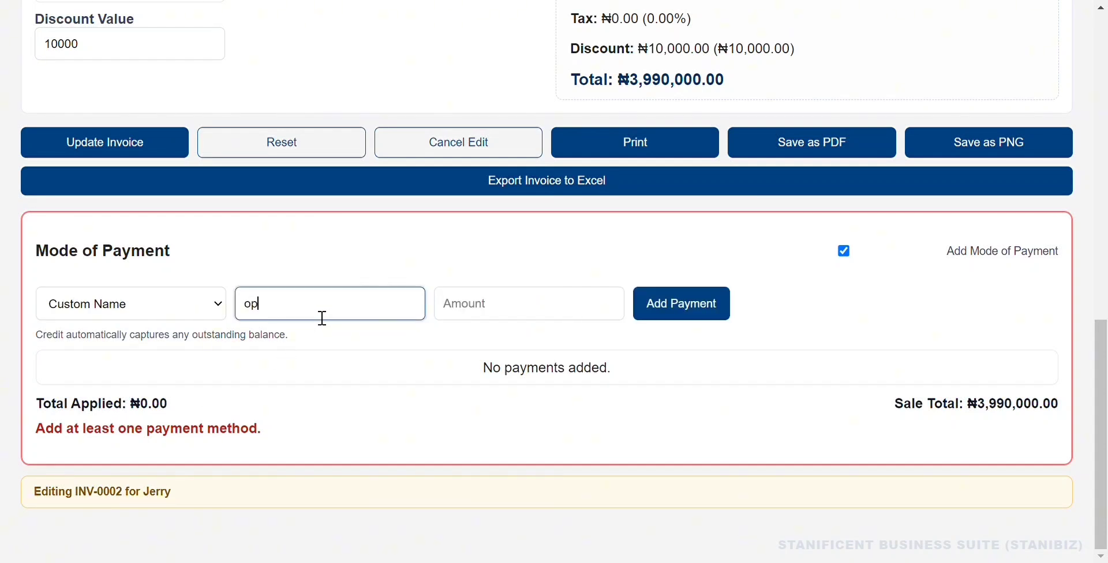
text(ay pos)
click(493, 315)
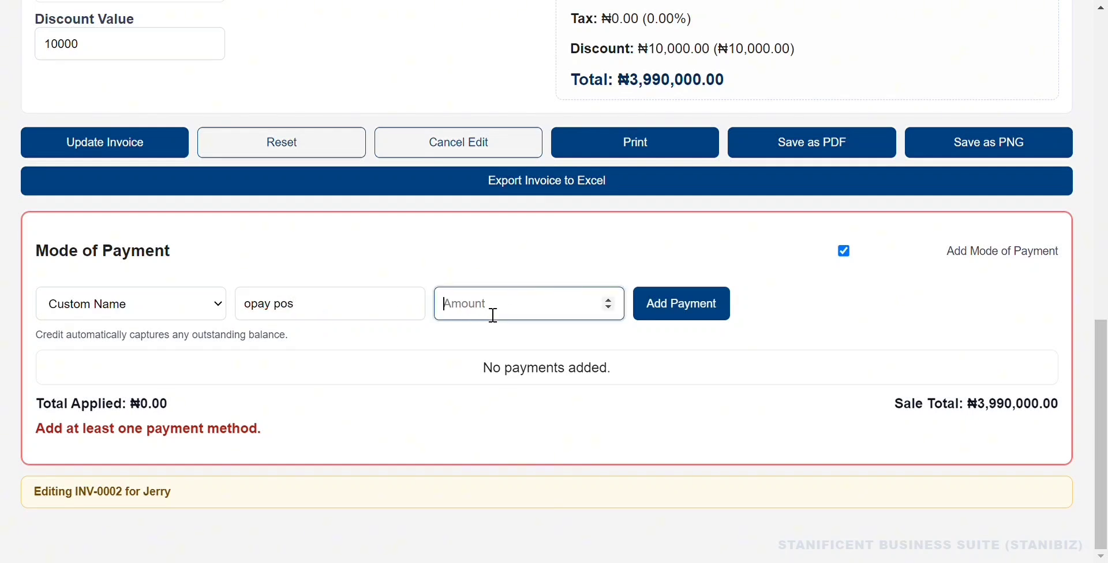
text(2000000)
click(646, 310)
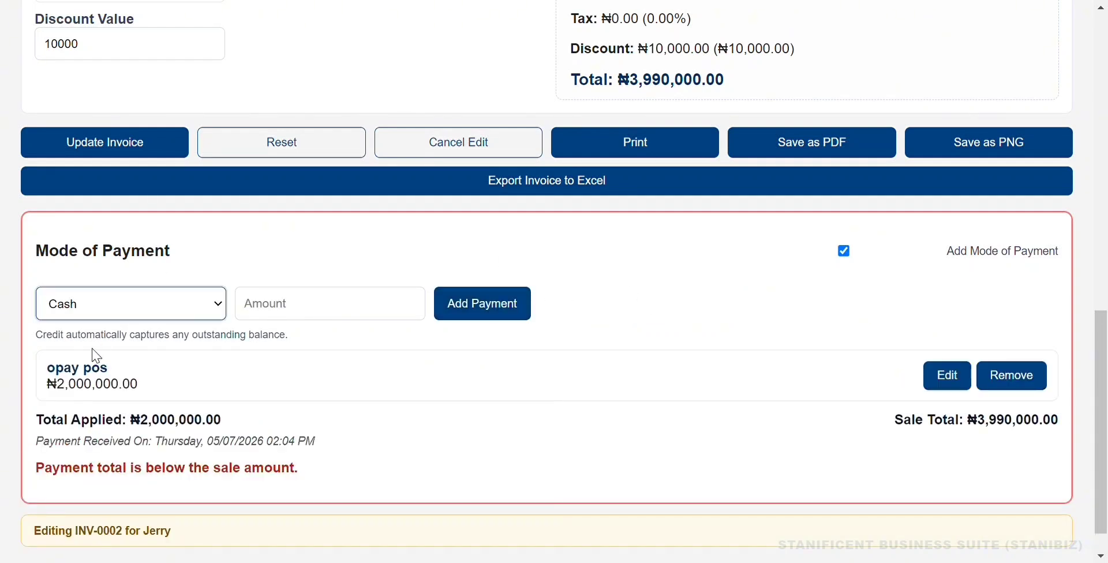
Add a Cheque payment of ₦1,990,000.00, covering the ₦3,990,000.00 total.
key(Down)
click(283, 313)
text(1)
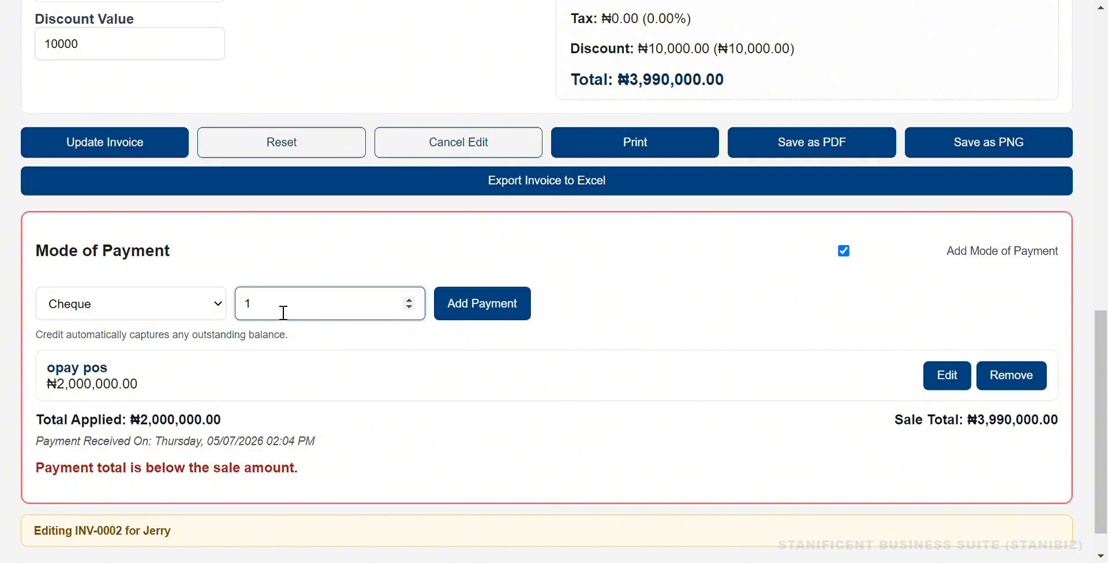
text(990000)
click(479, 312)
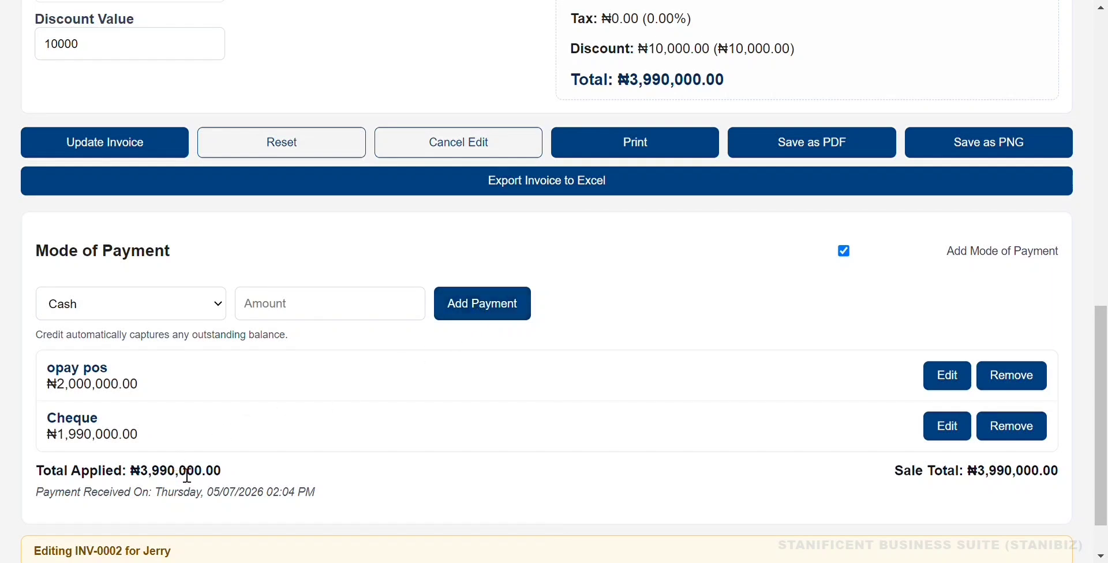
Re-enter the customer's name in the Customer Name field of INV-0002.
scroll(639, 254, down, 1)
scroll(643, 260, up, 5)
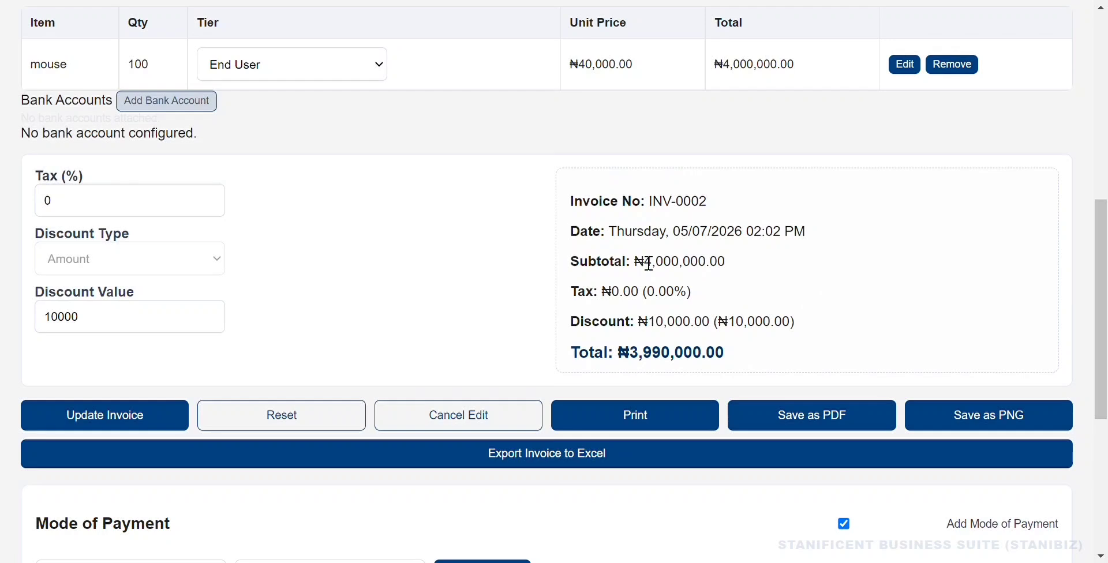
scroll(648, 263, up, 8)
click(708, 124)
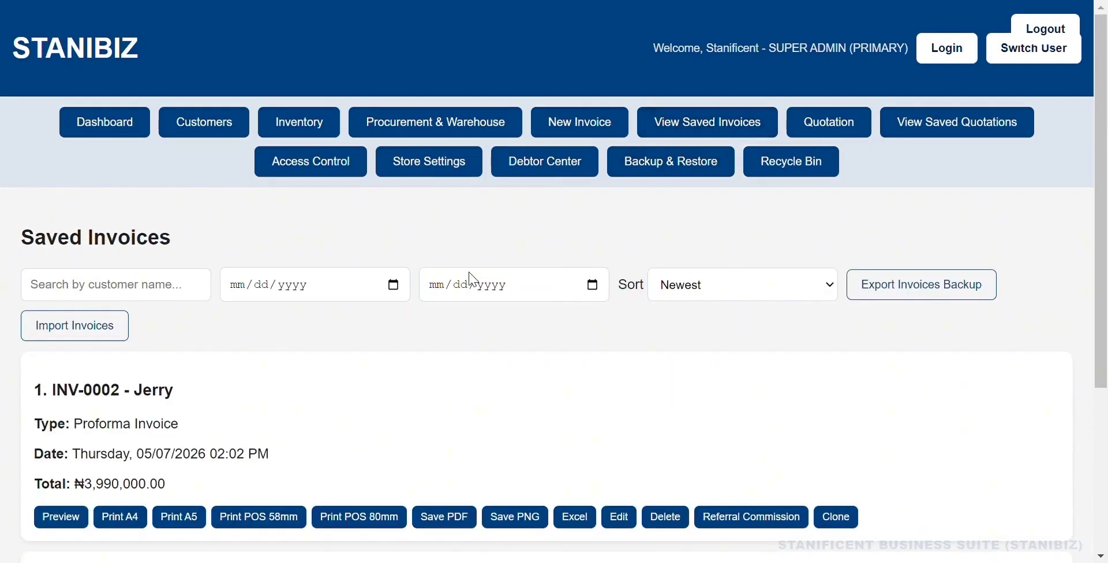
click(580, 124)
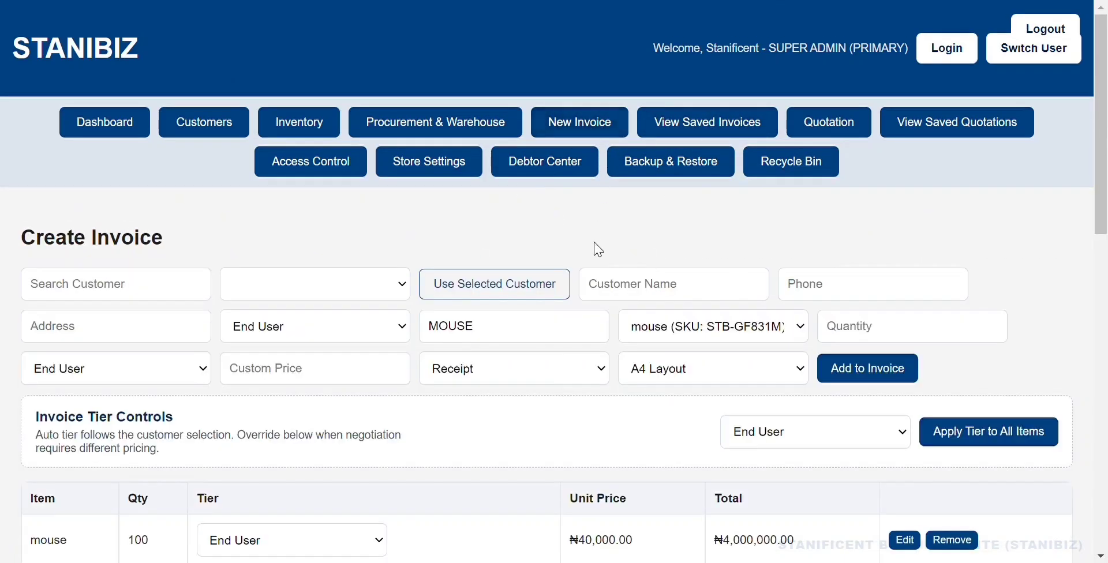
scroll(598, 262, down, 12)
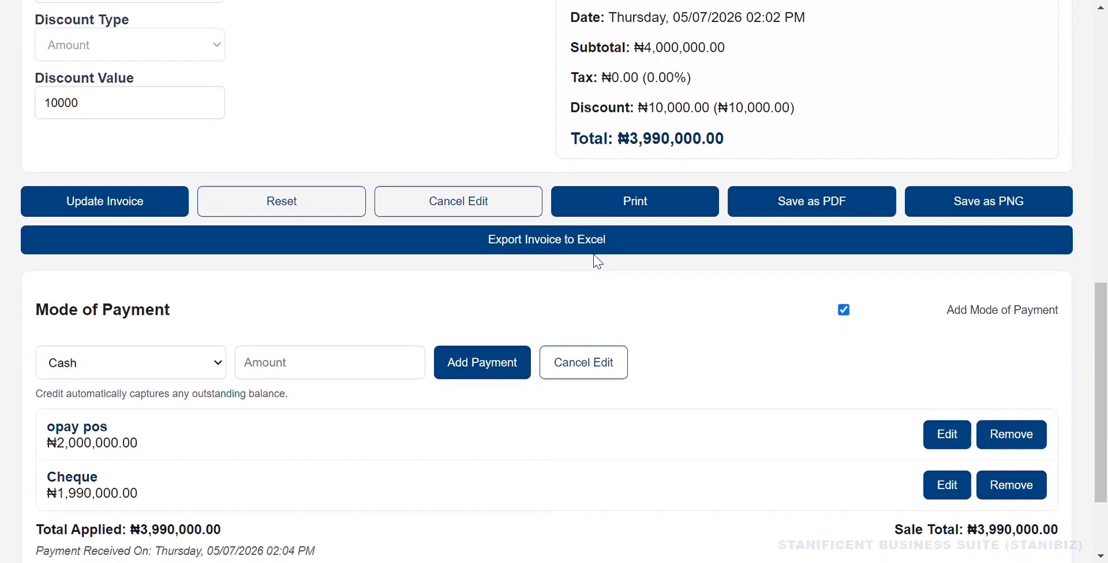
scroll(598, 261, up, 12)
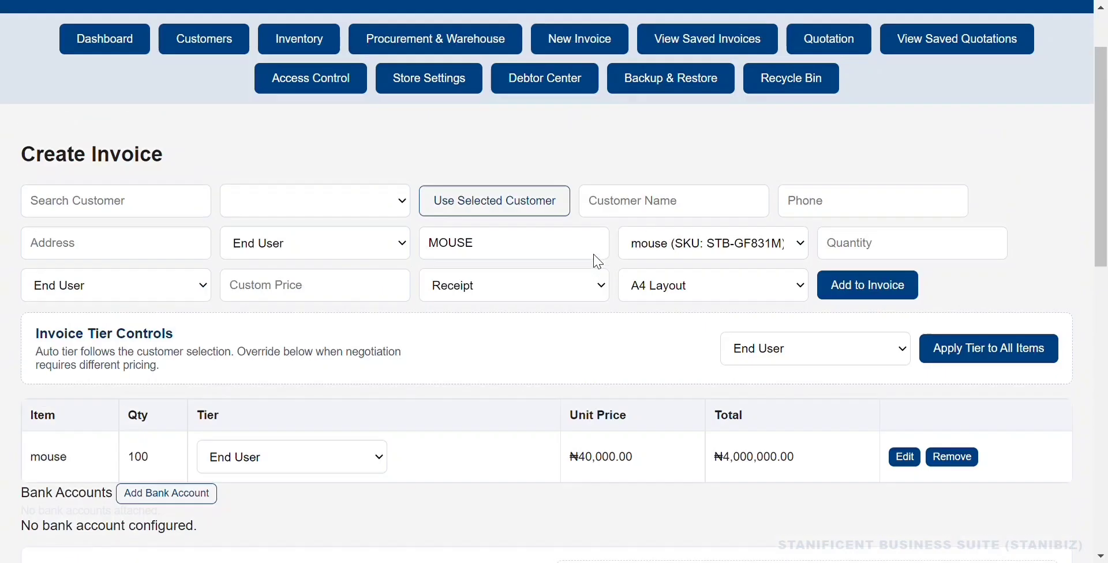
click(620, 290)
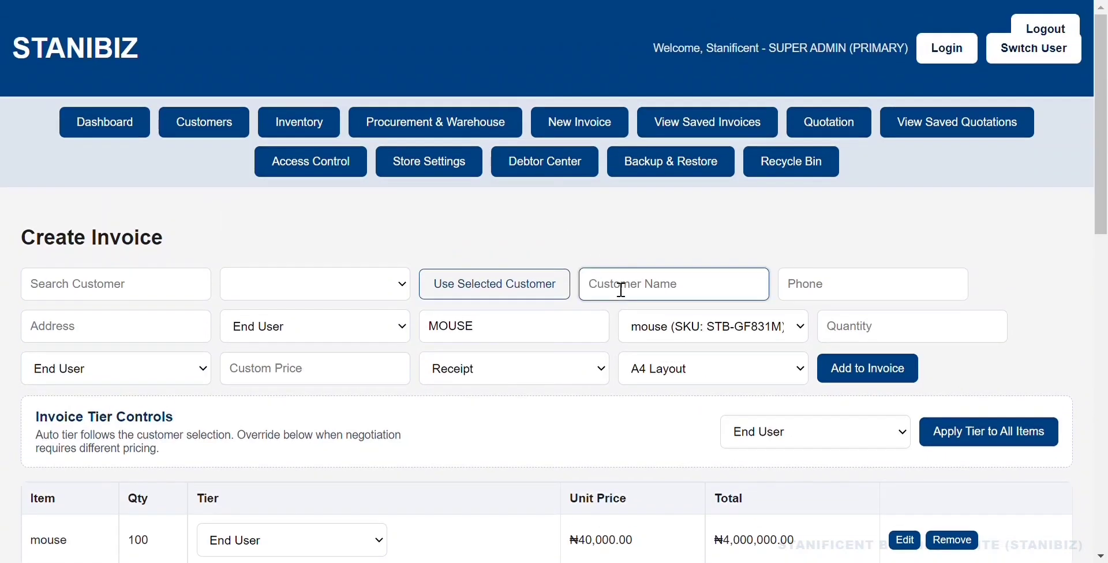
text(Jerry)
Update invoice INV-0002 and acknowledge the update notice.
scroll(661, 335, down, 10)
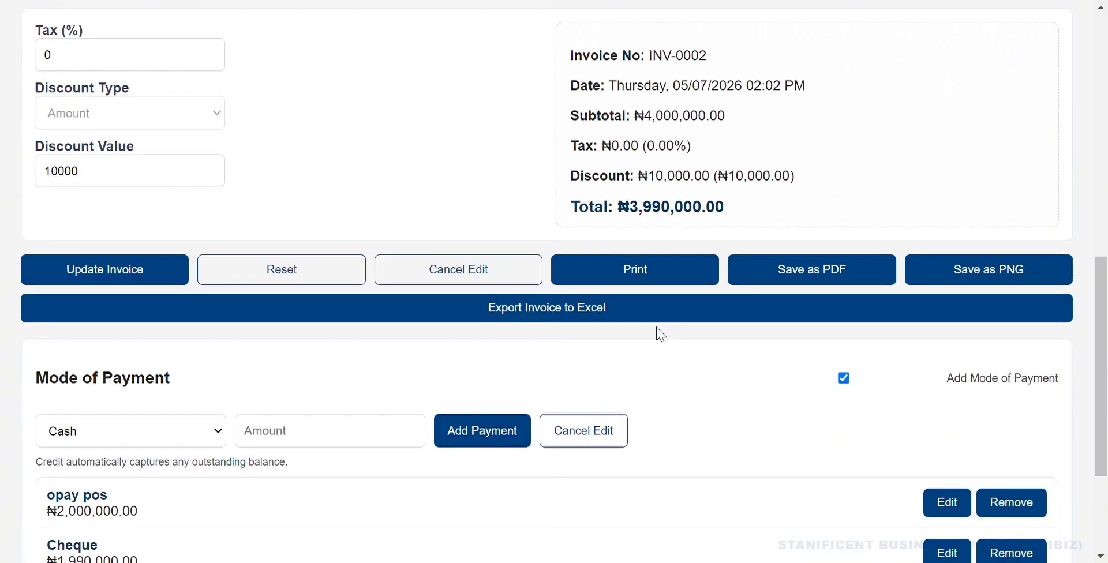
click(155, 271)
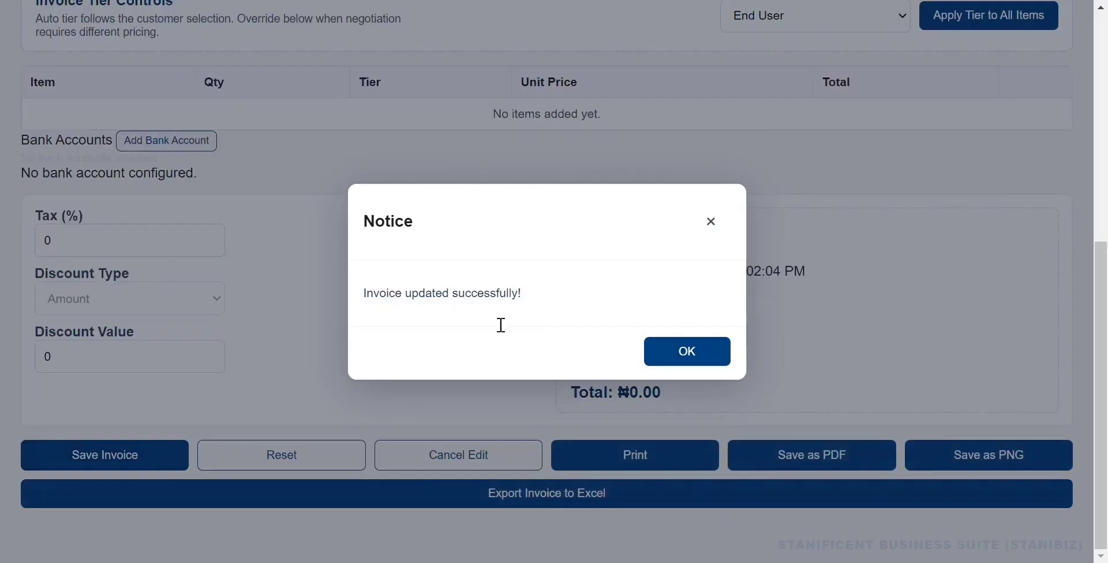
click(690, 359)
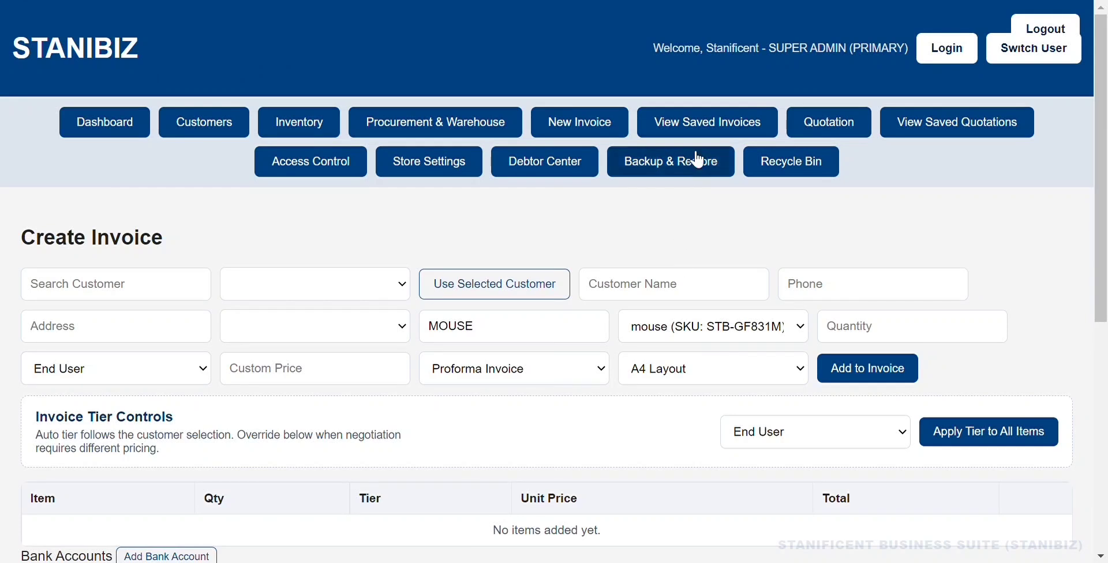
Open Saved Invoices and find INV-0002, Jerry's ₦3,990,000.00 receipt.
click(699, 131)
scroll(404, 397, down, 2)
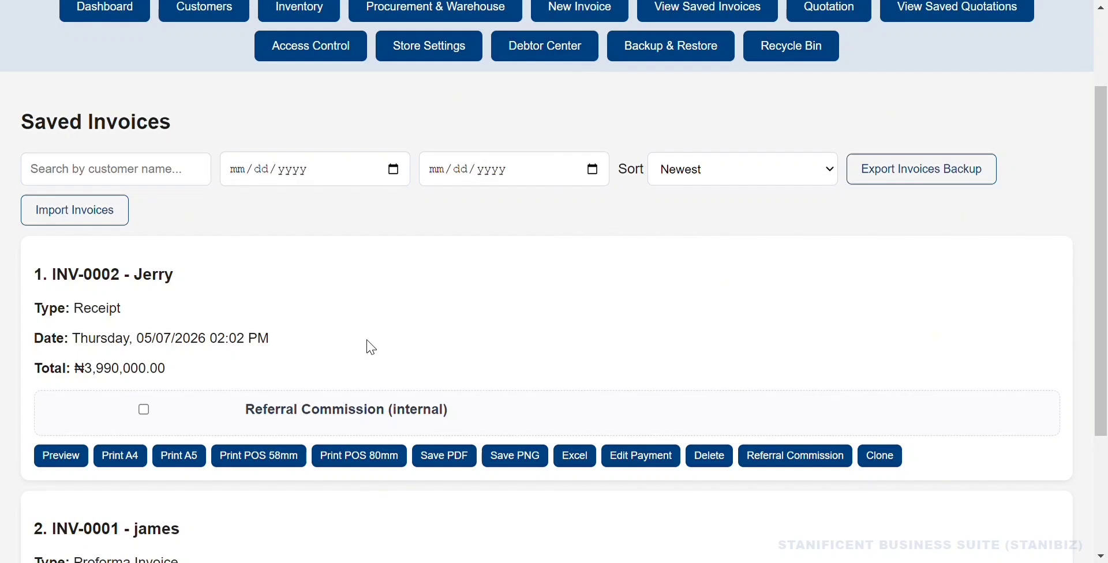
scroll(371, 347, up, 2)
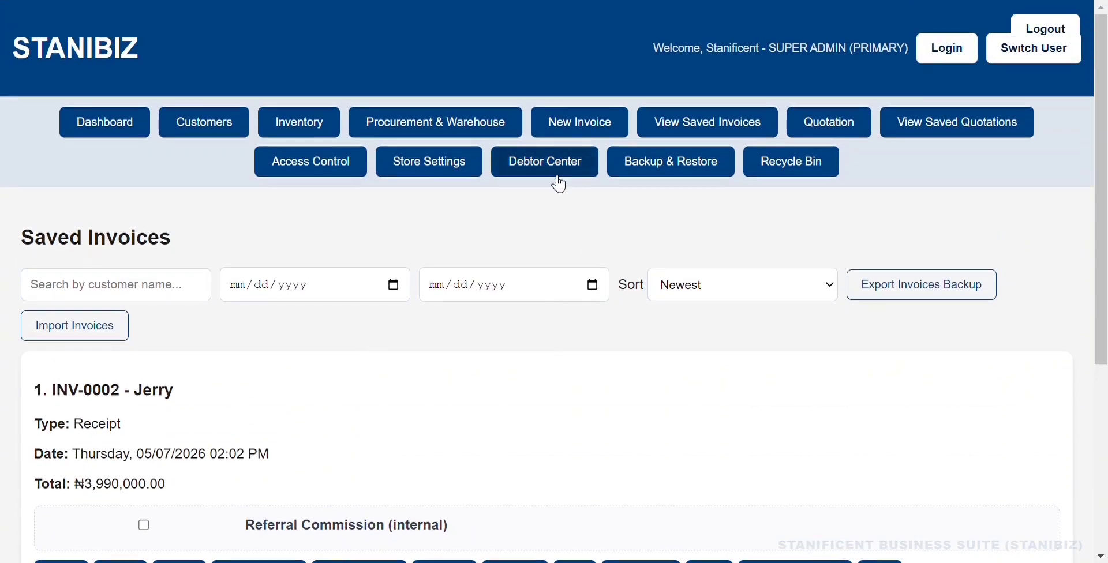
In Store Settings, set Printing & Export's Show Unit Price on POS prints to Show.
click(459, 167)
scroll(430, 292, down, 10)
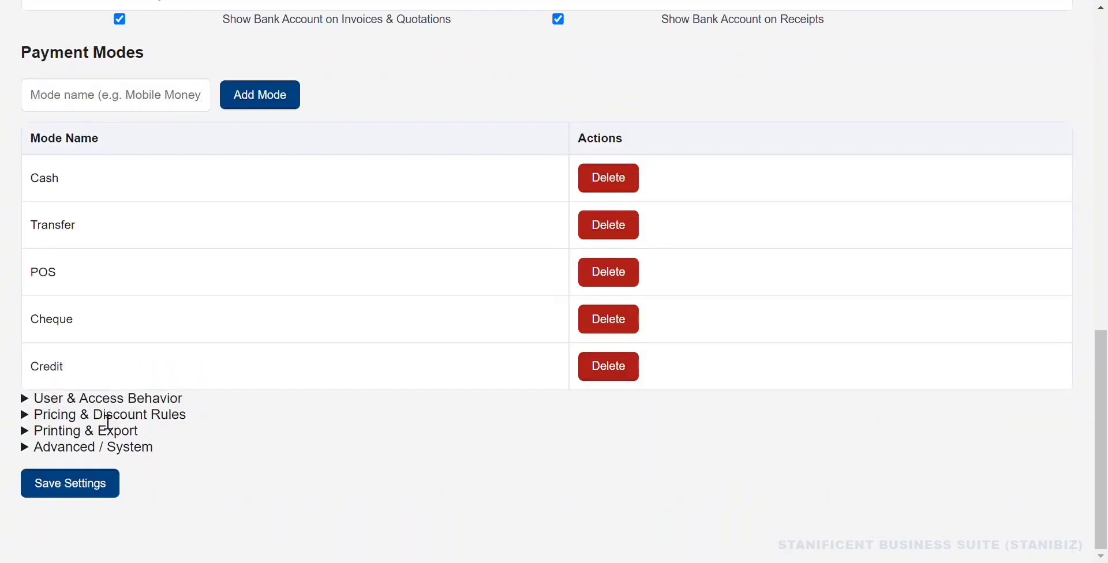
click(92, 434)
scroll(225, 427, down, 1)
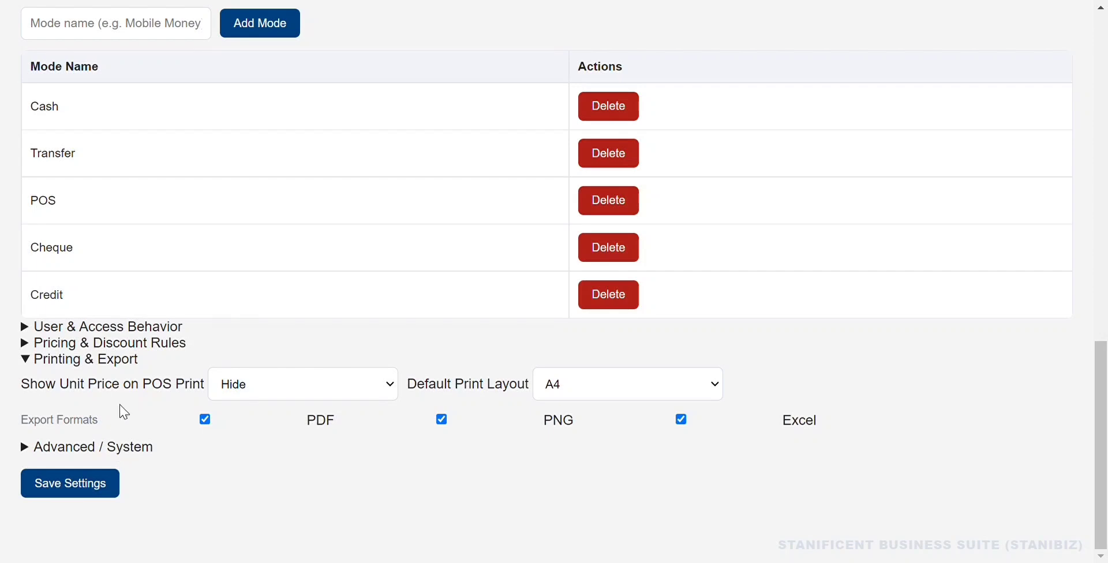
scroll(127, 410, up, 1)
scroll(128, 410, down, 1)
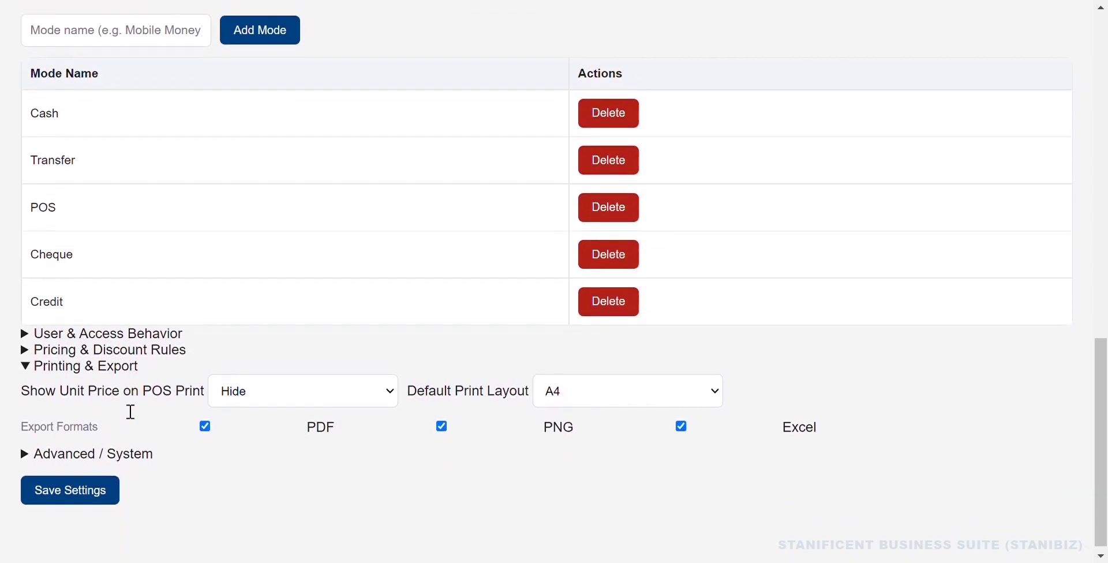
click(271, 386)
click(291, 416)
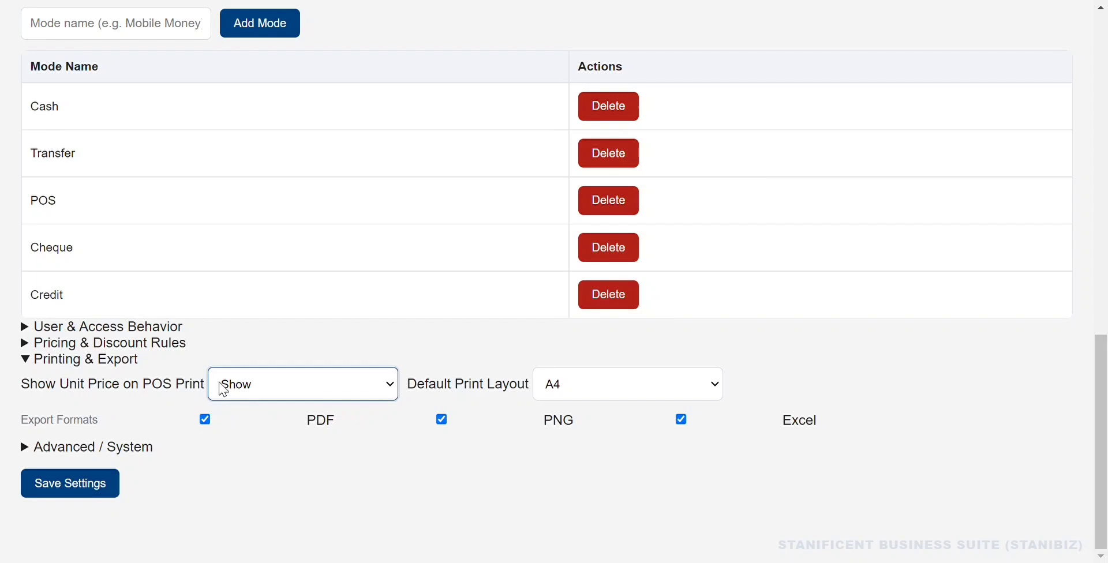
Turn on Show Mode of Payment in the Documents settings.
scroll(187, 372, up, 9)
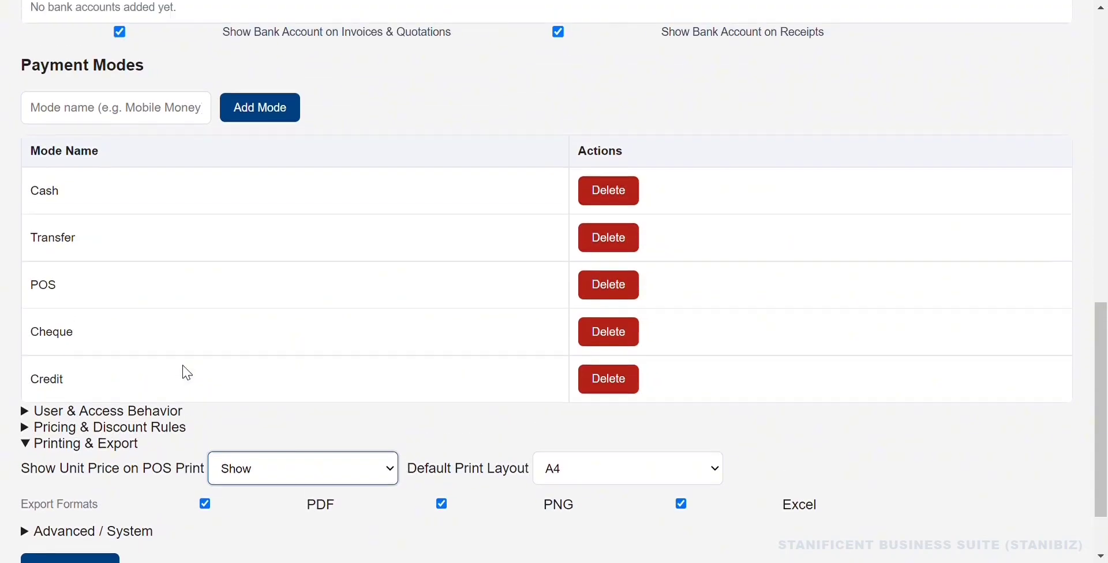
scroll(187, 372, up, 2)
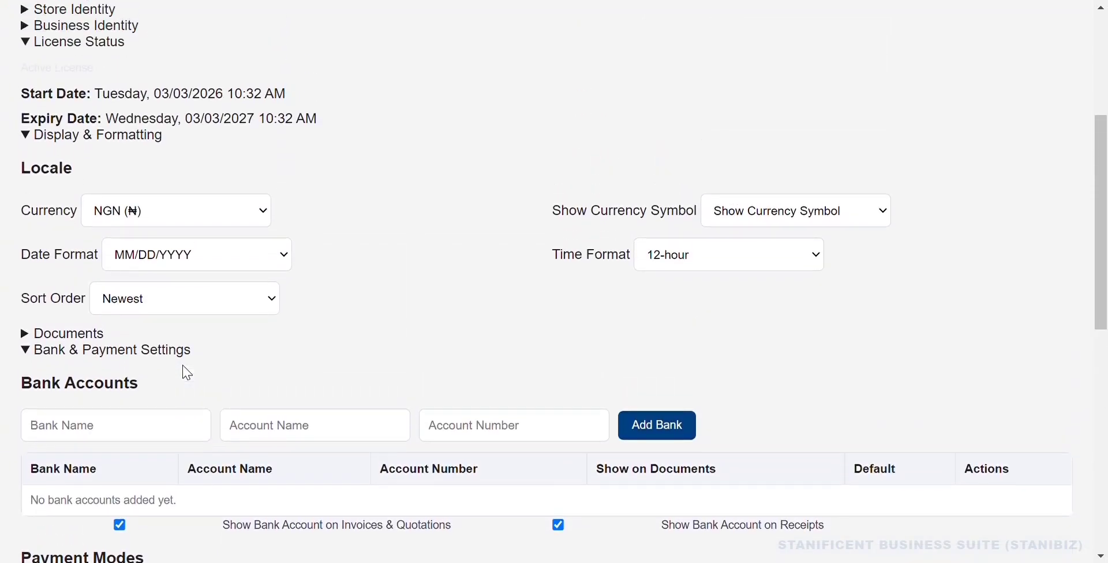
click(88, 372)
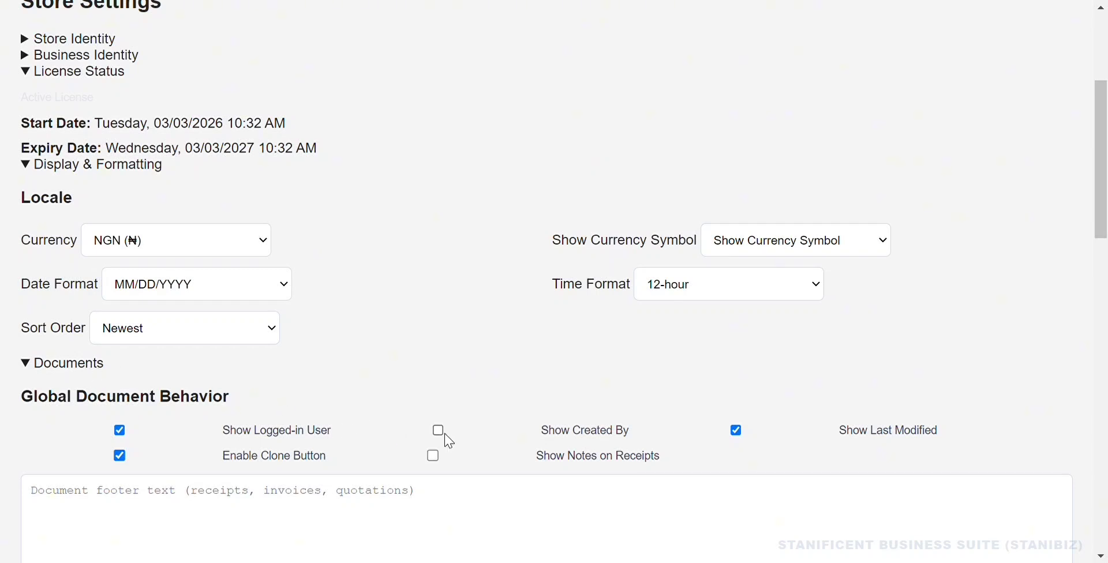
scroll(449, 441, down, 3)
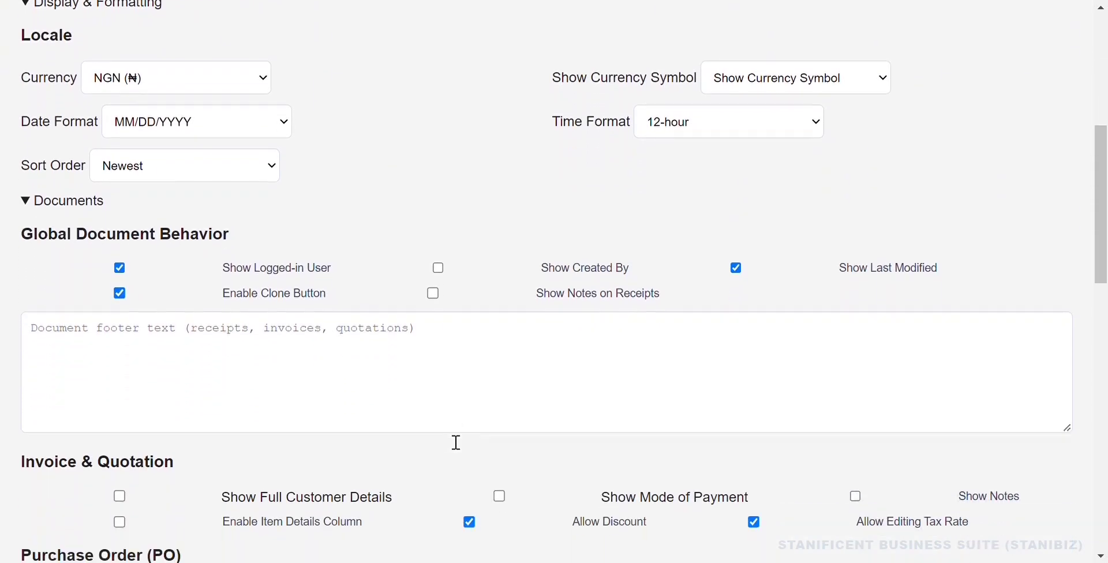
scroll(455, 443, down, 2)
scroll(449, 440, down, 2)
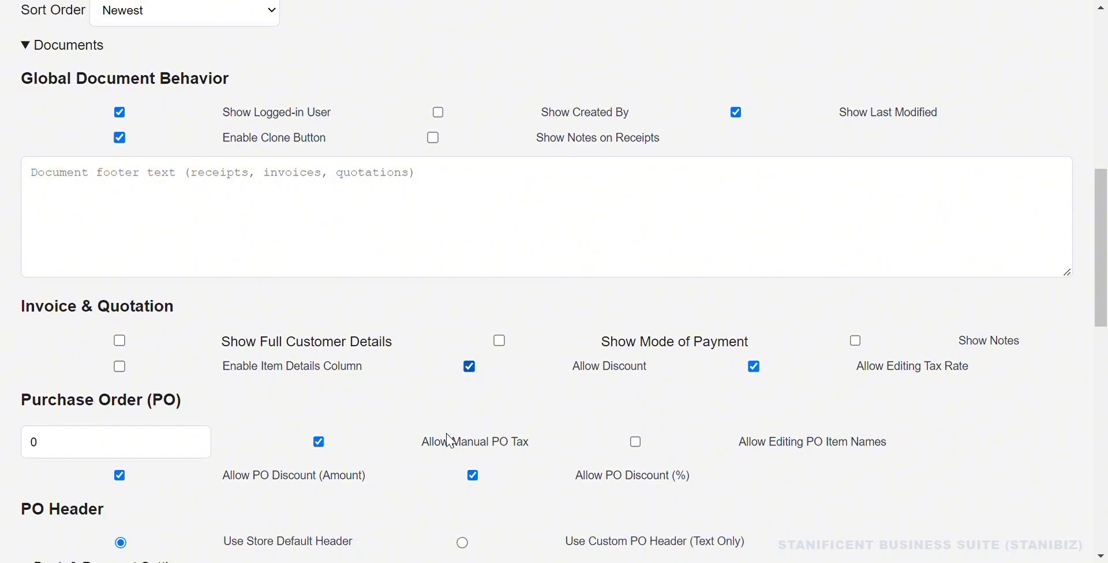
scroll(451, 442, down, 1)
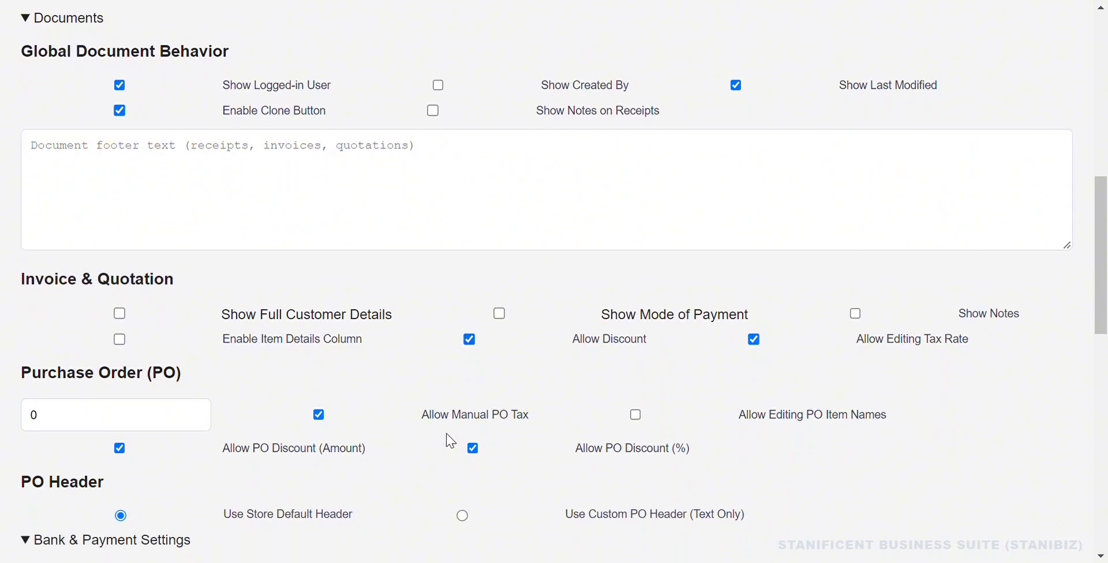
click(499, 314)
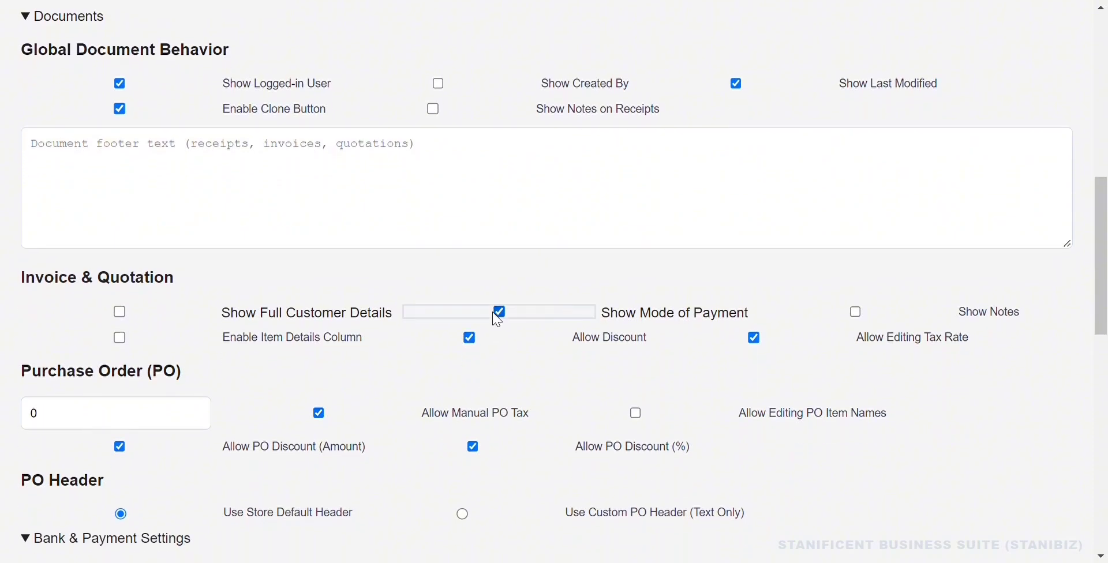
Save the store settings and return to the Saved Invoices list.
scroll(526, 304, up, 5)
scroll(526, 305, up, 1)
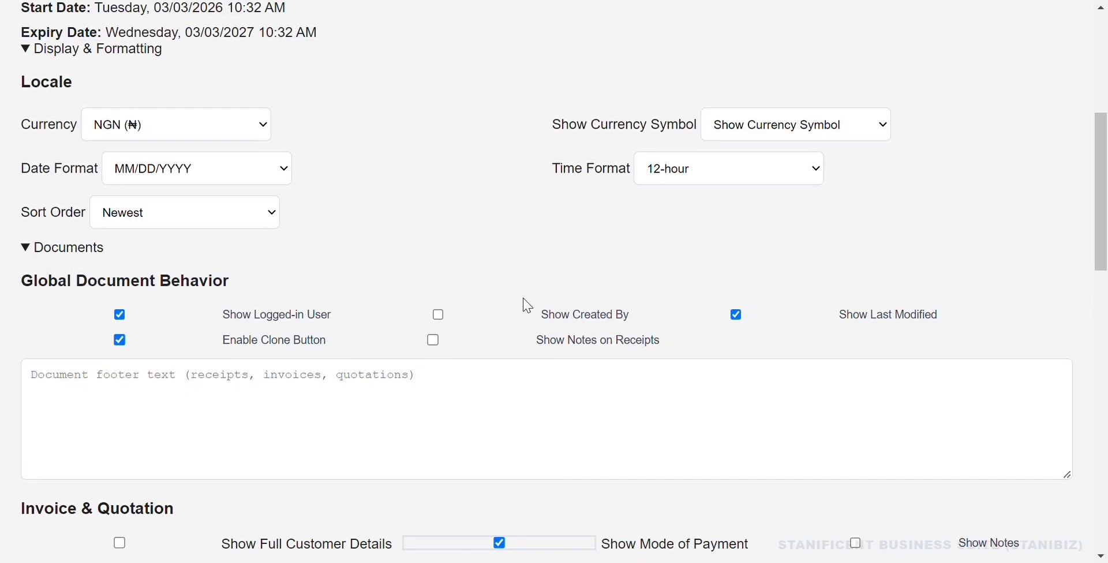
click(84, 249)
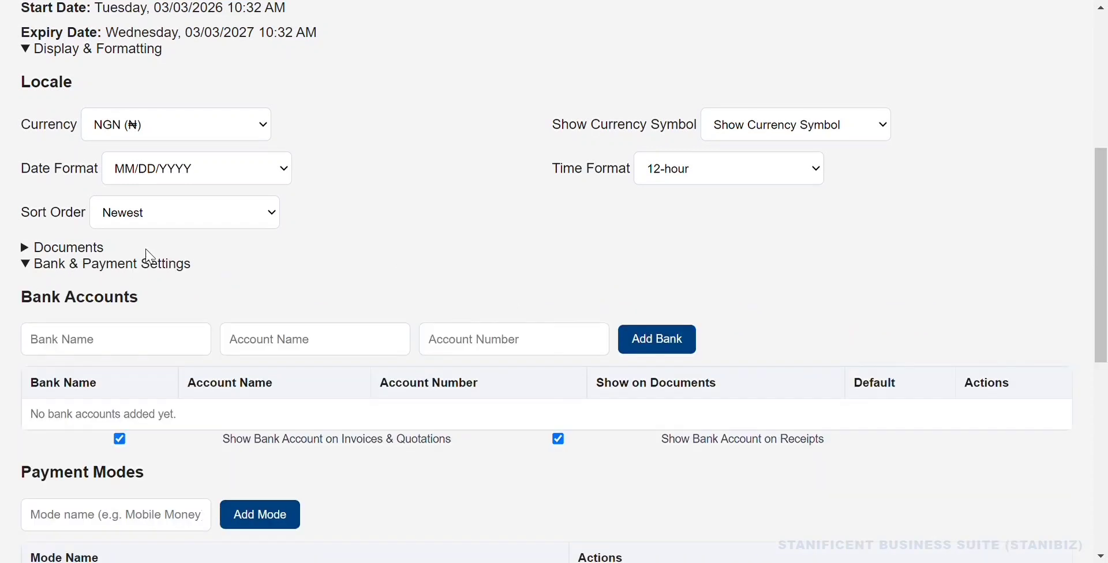
scroll(461, 347, up, 2)
scroll(461, 346, down, 12)
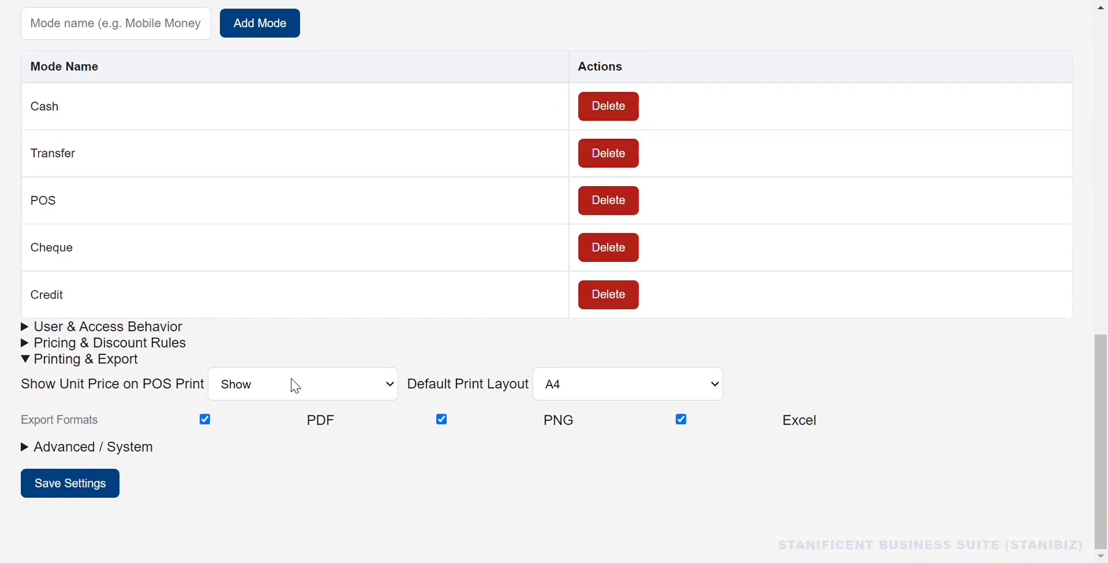
click(81, 486)
click(689, 361)
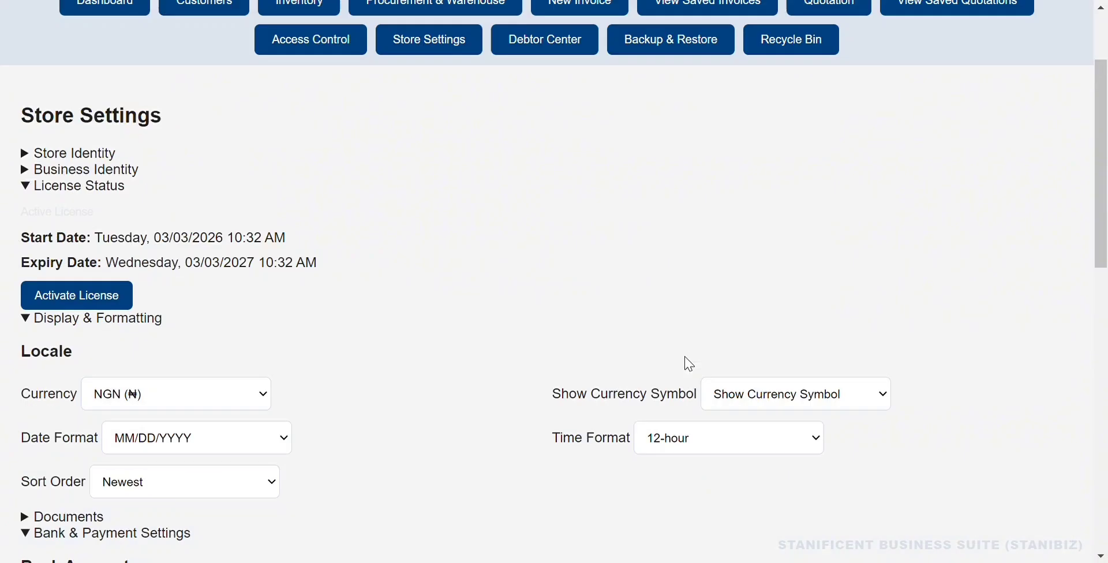
click(695, 128)
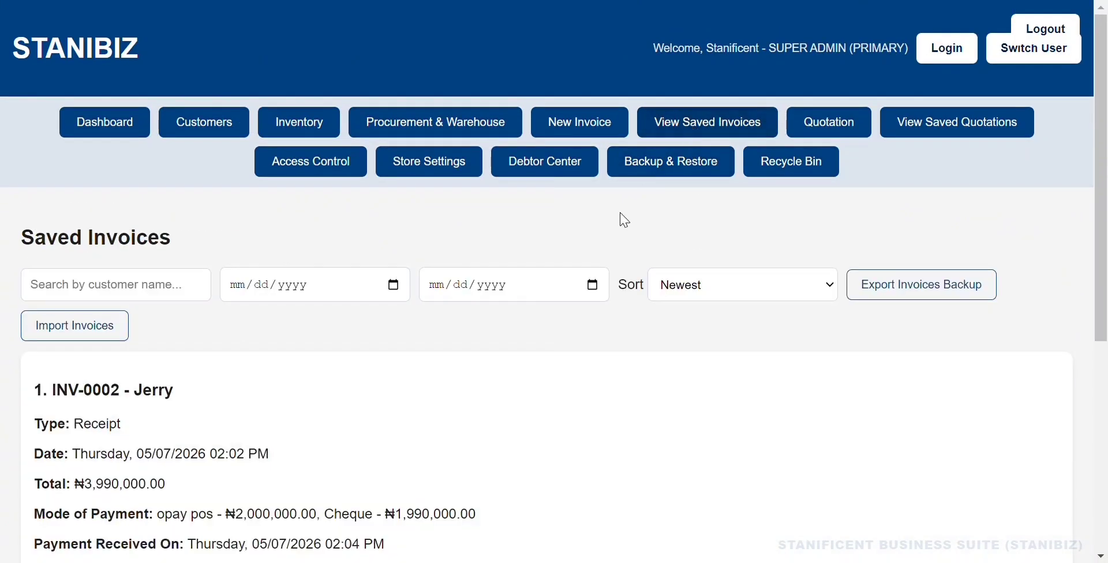
scroll(609, 251, down, 2)
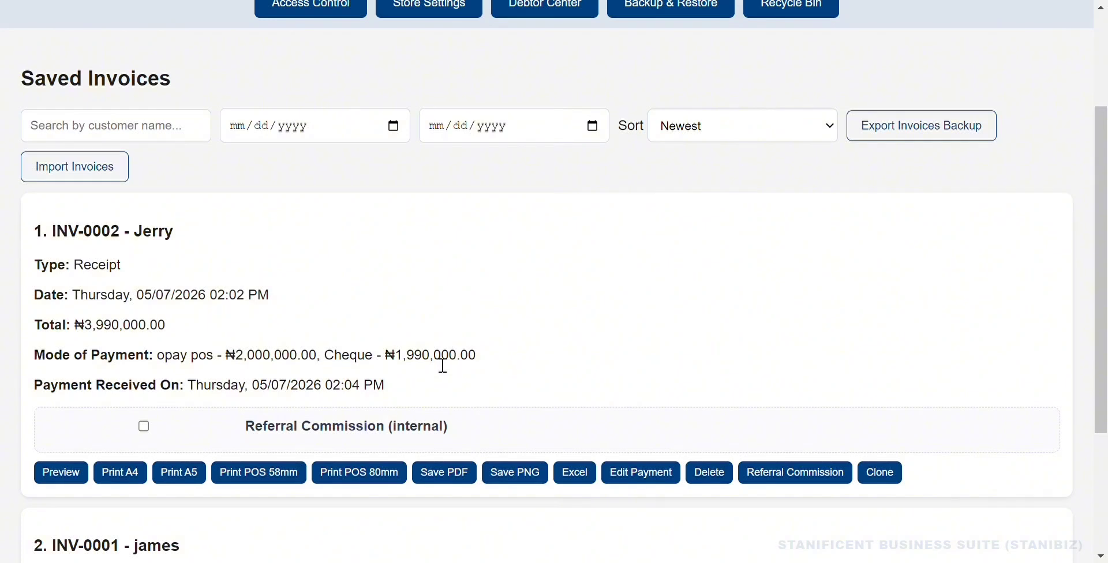
scroll(442, 363, up, 2)
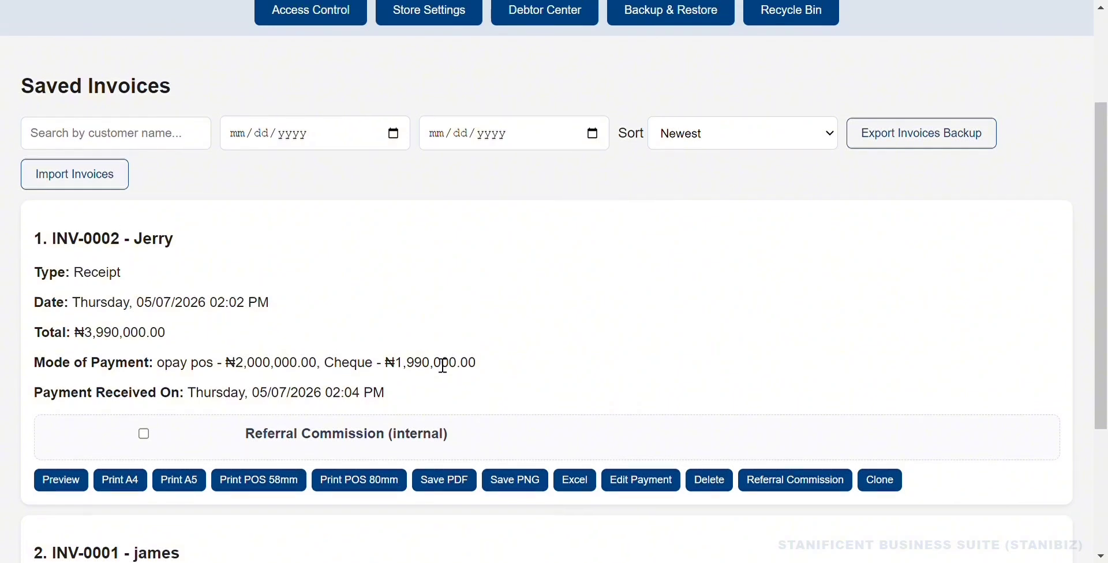